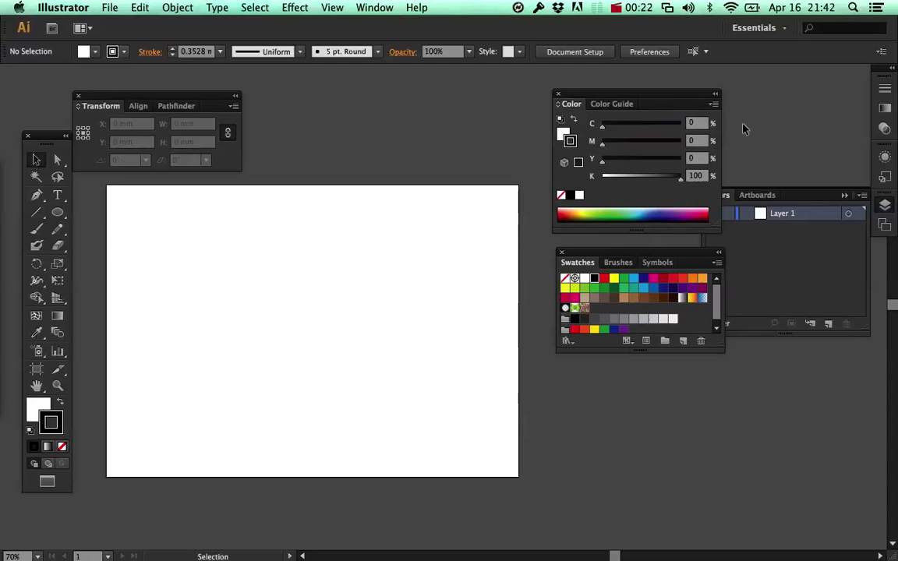
# - Switch to Finder and locate 25002823.jpg in the Informatica folder inside TPN01 pinipon
pyautogui.press('super+Tab')
pyautogui.press('super+Tab')
pyautogui.press('super+Tab')
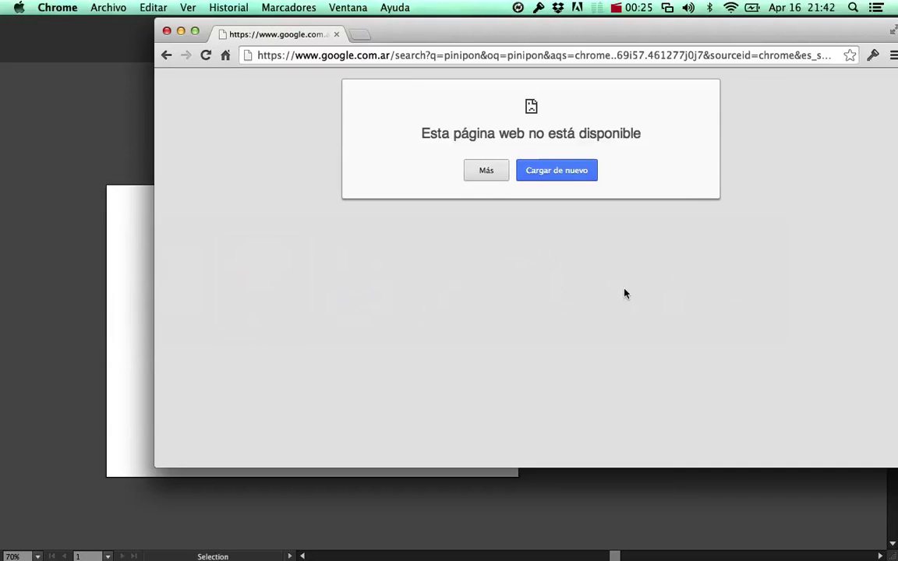
pyautogui.press('super+Tab')
pyautogui.click(563, 284)
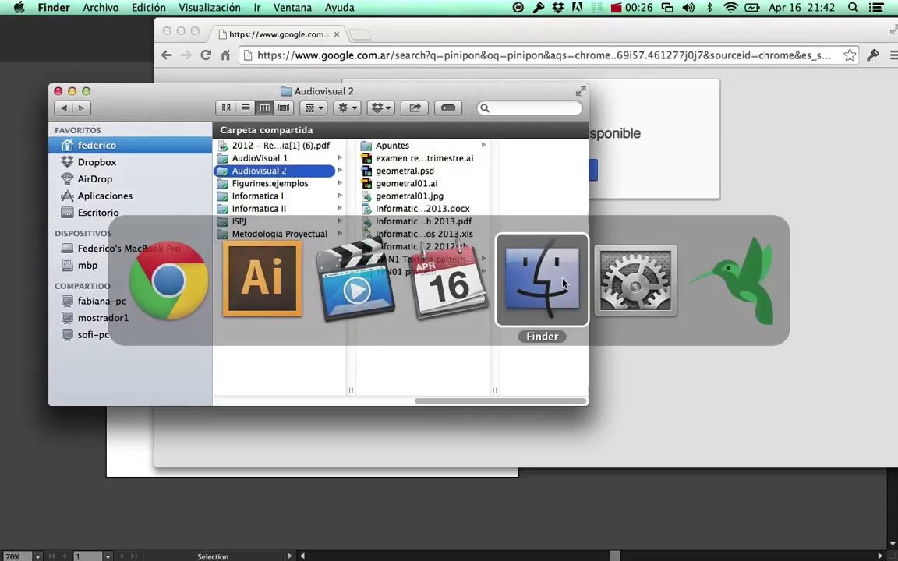
pyautogui.click(374, 272)
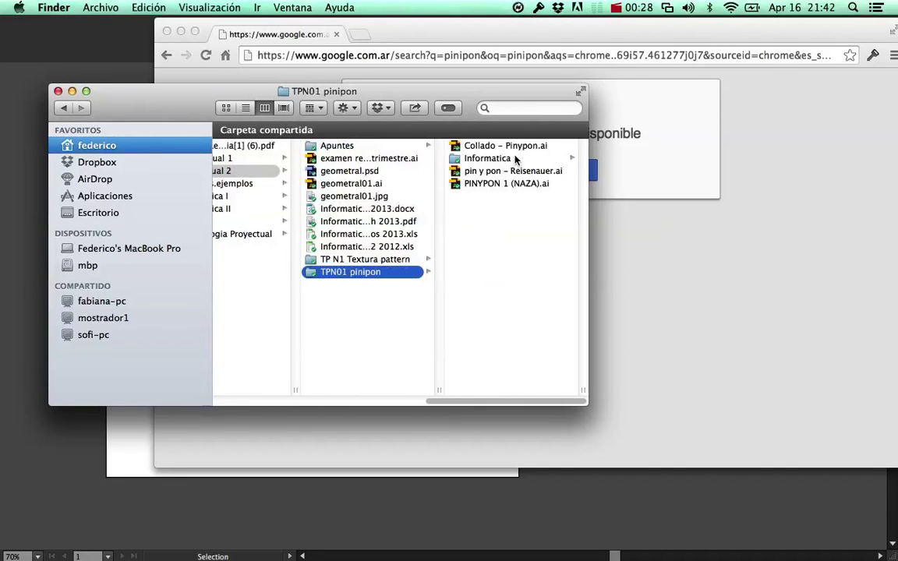
pyautogui.click(501, 159)
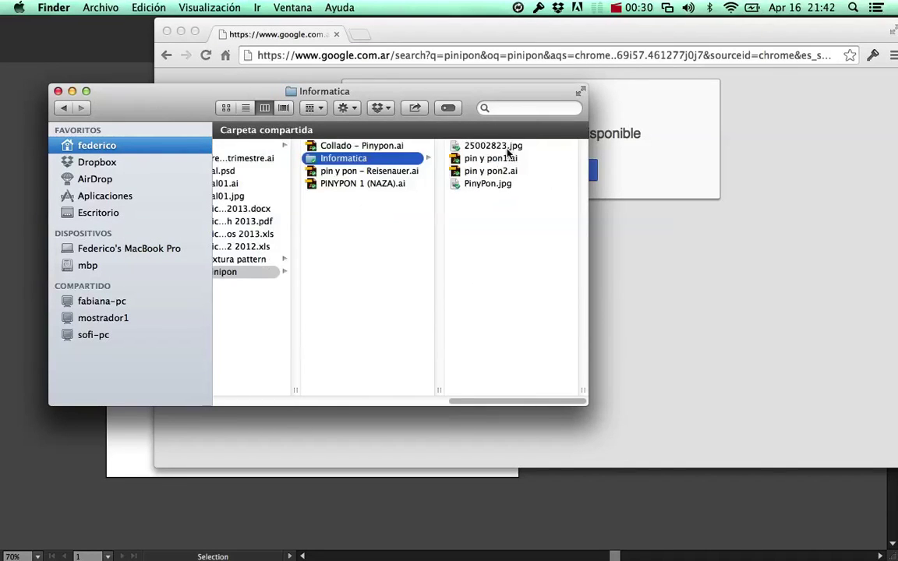
pyautogui.click(508, 147)
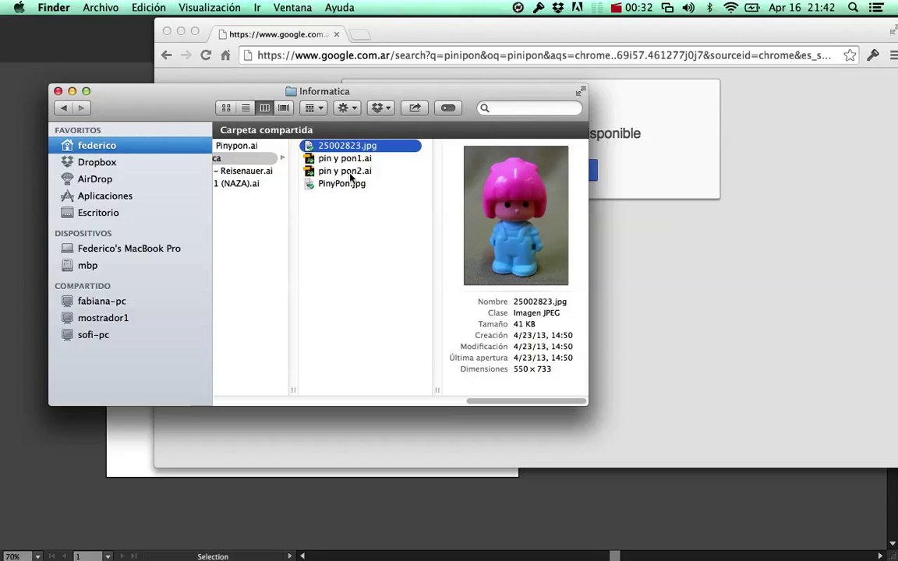
# - Preview PinyPon.jpg, then place 25002823.jpg from the Informatica folder into the open Illustrator document
pyautogui.click(354, 184)
pyautogui.click(354, 148)
pyautogui.moveTo(331, 146)
pyautogui.mouseDown()
pyautogui.moveTo(311, 145)
pyautogui.moveTo(341, 150)
pyautogui.mouseUp()
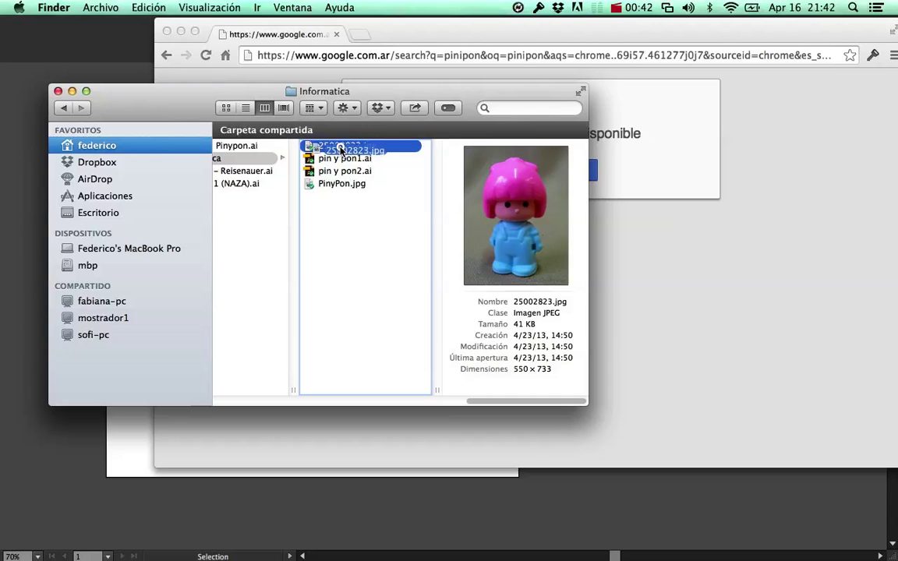
pyautogui.moveTo(341, 150); pyautogui.dragTo(463, 316)
pyautogui.press('super+Tab')
pyautogui.press('super+Tab')
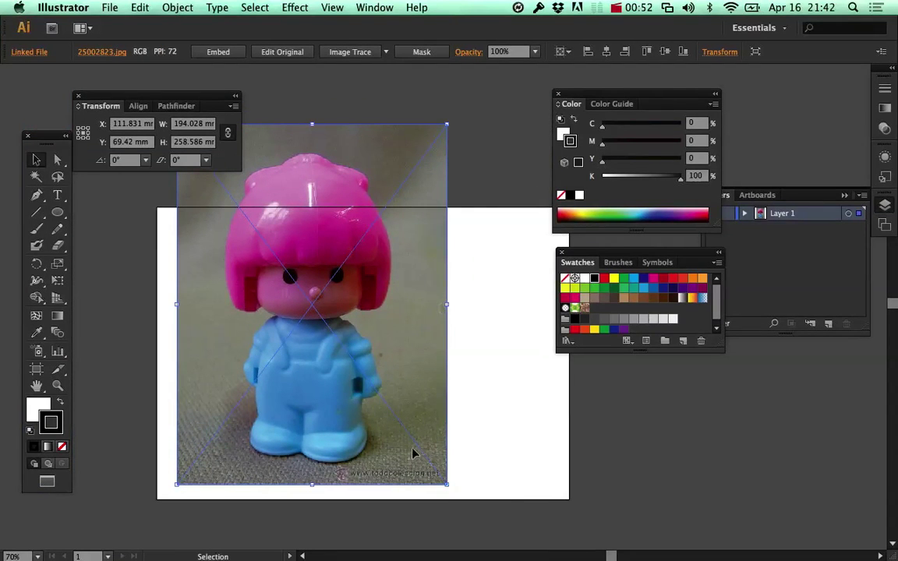
# - Centre the doll photo horizontally and vertically on the artboard and scale it down proportionally to fit inside
pyautogui.moveTo(413, 453); pyautogui.dragTo(474, 490)
pyautogui.click(719, 52)
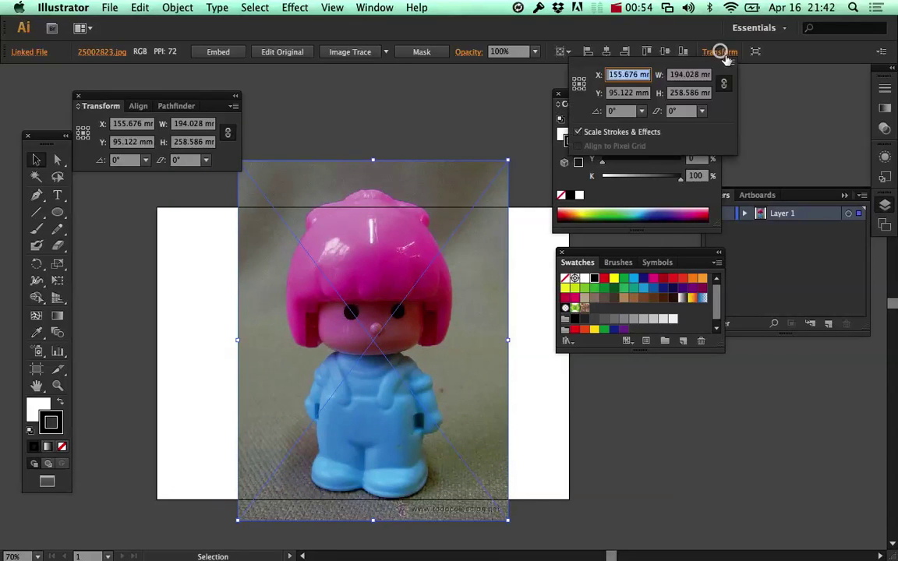
pyautogui.click(611, 48)
pyautogui.click(607, 49)
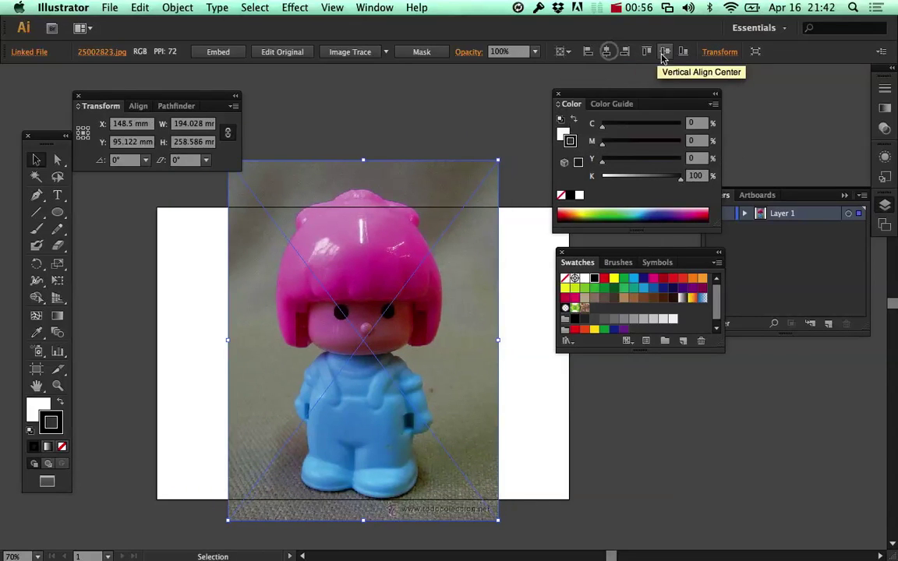
pyautogui.click(665, 52)
pyautogui.moveTo(497, 174); pyautogui.dragTo(450, 226)
pyautogui.click(475, 241)
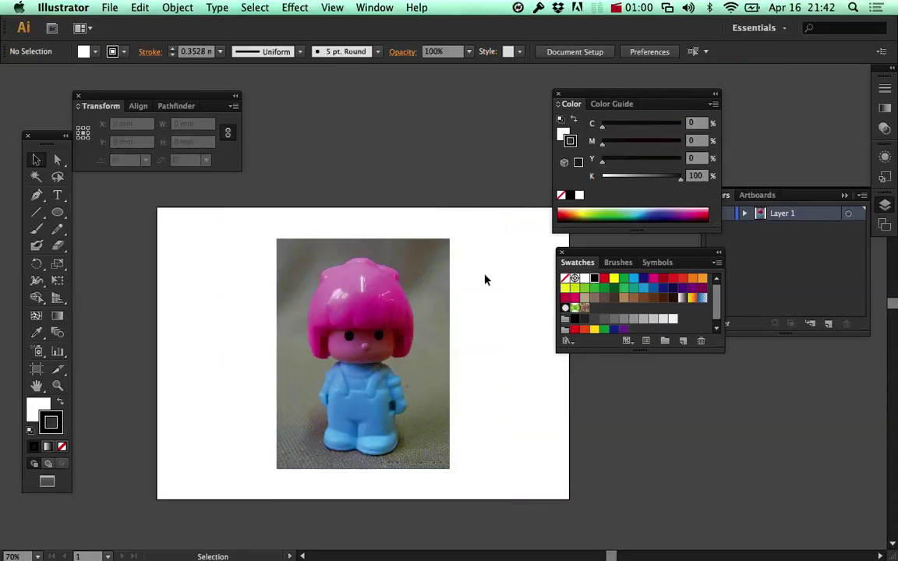
# - Add a new layer above Layer 1 and lock Layer 1 with the photo
pyautogui.click(810, 291)
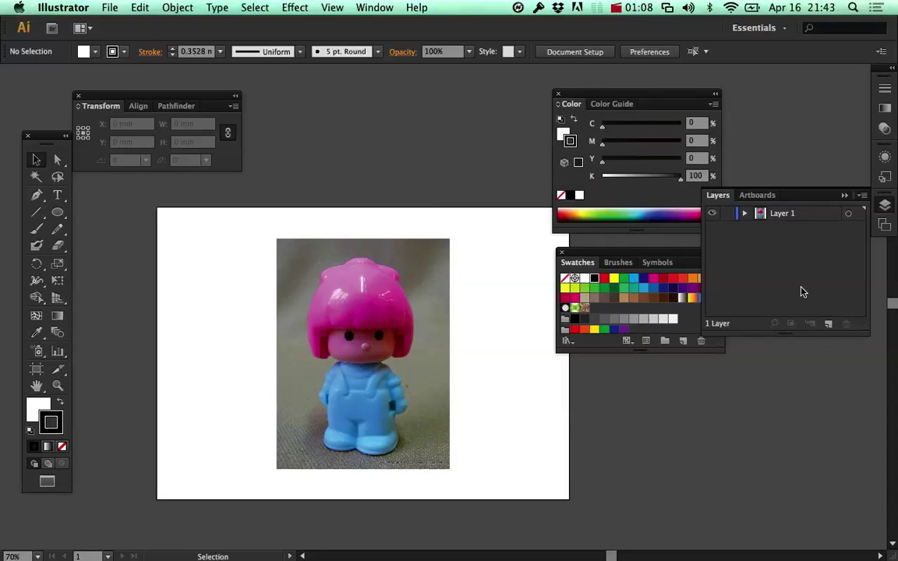
pyautogui.click(805, 217)
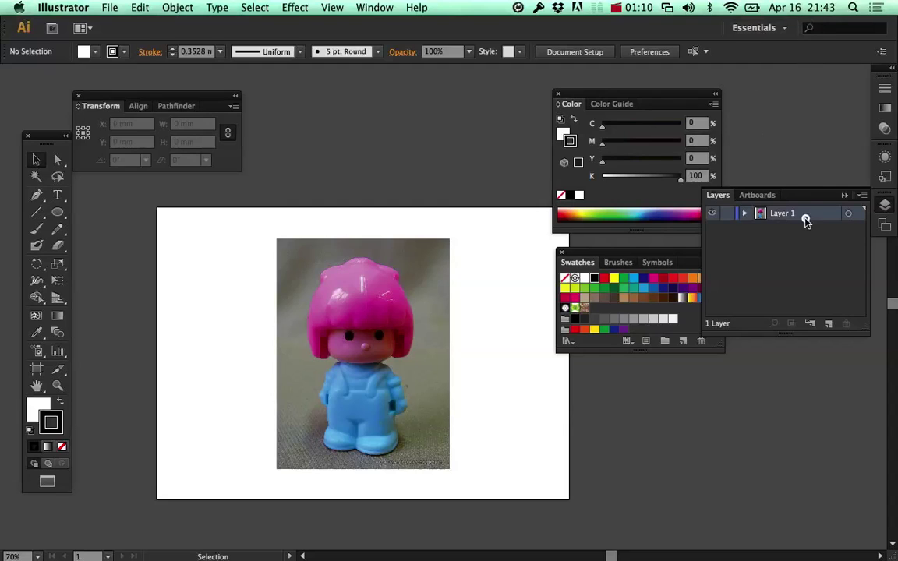
pyautogui.click(827, 324)
pyautogui.click(728, 228)
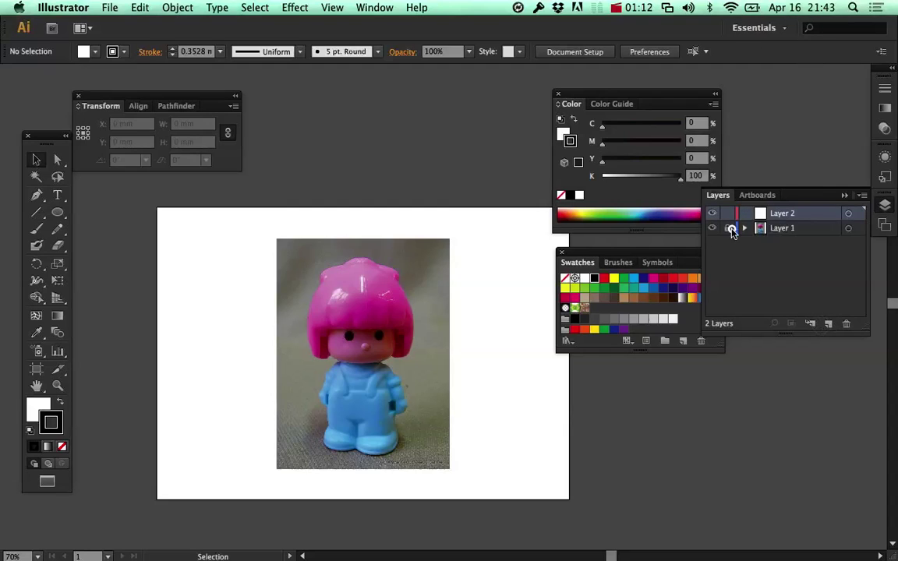
# - Trace the left half of the doll's pink hair with the Pen tool, with a straight edge along the head's centre line
pyautogui.click(373, 349)
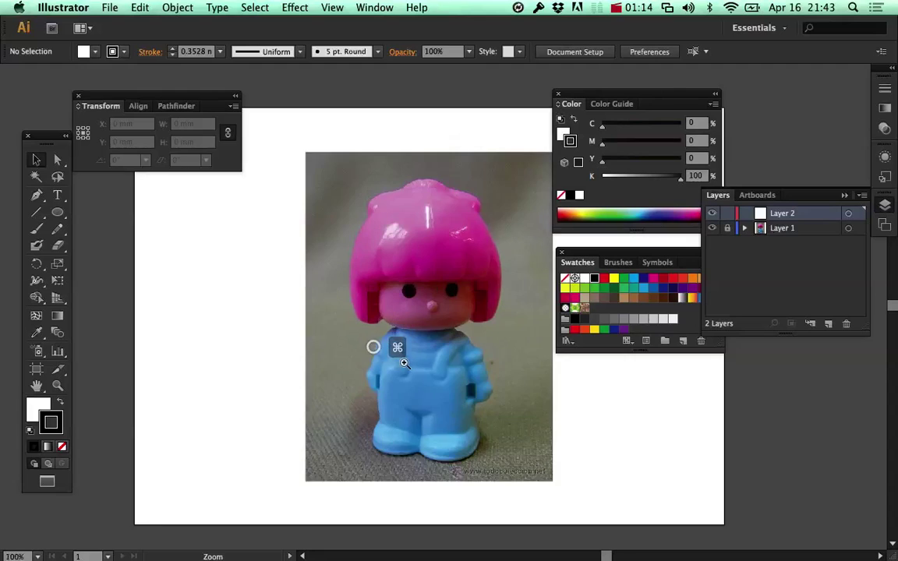
pyautogui.click(403, 361)
pyautogui.click(454, 284)
pyautogui.moveTo(501, 240); pyautogui.dragTo(426, 313)
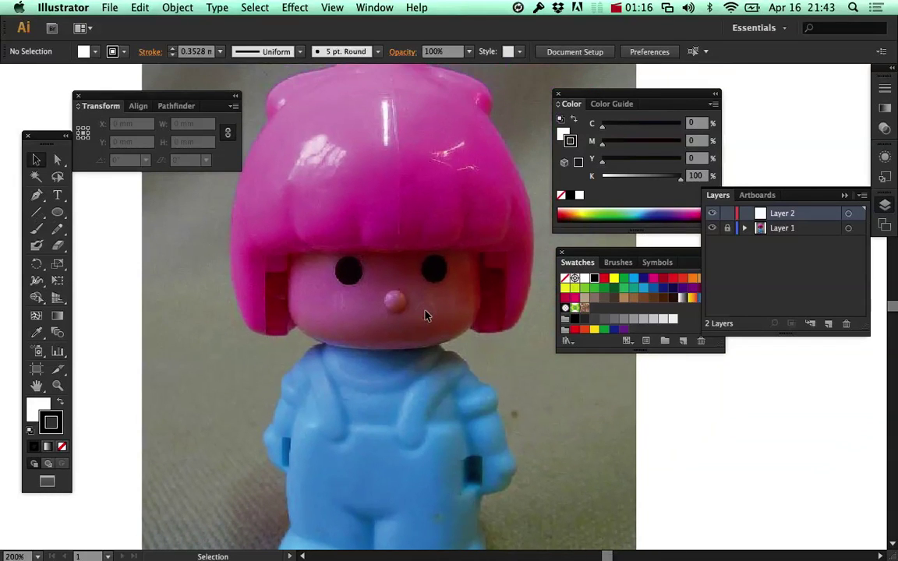
pyautogui.click(35, 196)
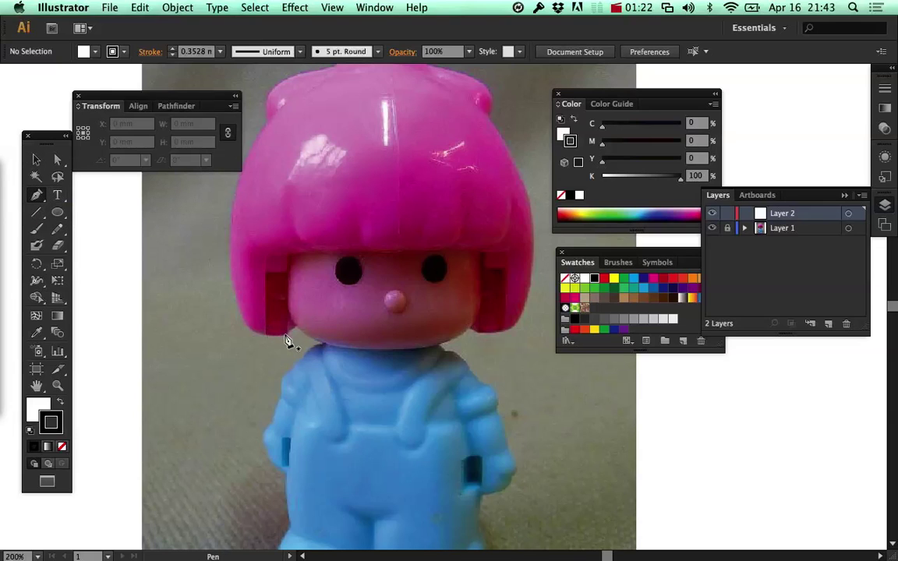
pyautogui.moveTo(286, 334); pyautogui.dragTo(231, 220)
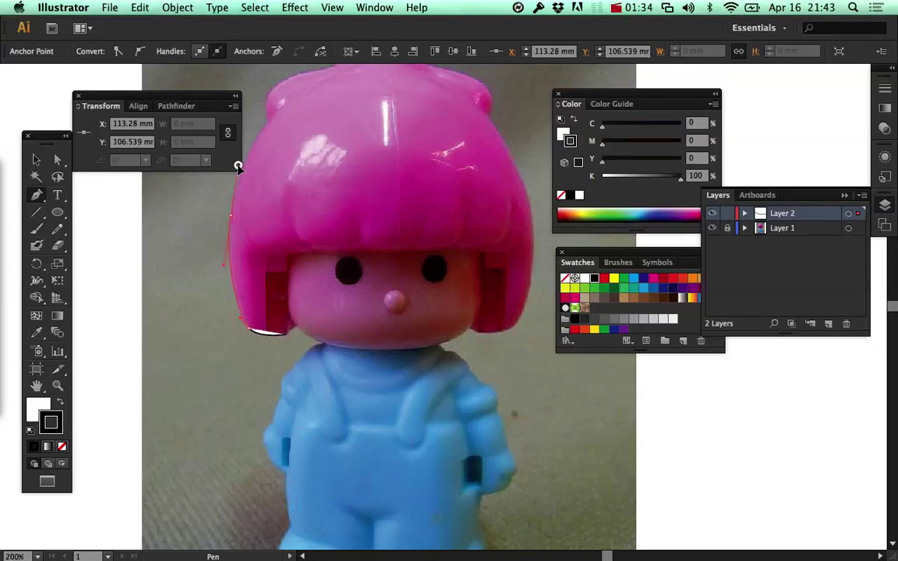
pyautogui.moveTo(238, 165); pyautogui.dragTo(368, 107)
pyautogui.moveTo(372, 105); pyautogui.dragTo(274, 395)
# - Fine-tune the anchor at the inner corner where the fringe meets the left side lock
pyautogui.click(287, 305)
pyautogui.press('a')
pyautogui.moveTo(287, 305)
pyautogui.mouseDown()
pyautogui.moveTo(301, 305)
pyautogui.moveTo(278, 310)
pyautogui.moveTo(291, 301)
pyautogui.moveTo(290, 309)
pyautogui.mouseUp()
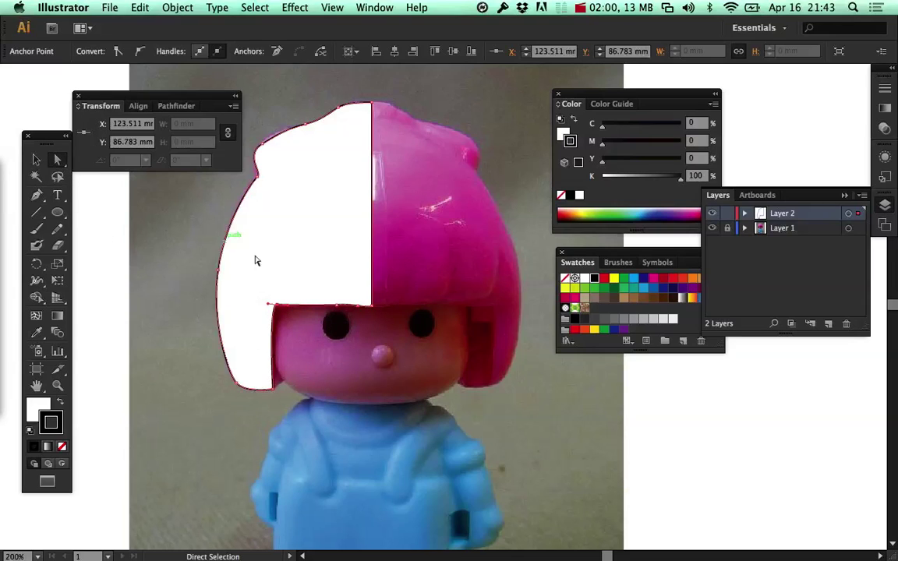
pyautogui.moveTo(275, 306); pyautogui.dragTo(276, 308)
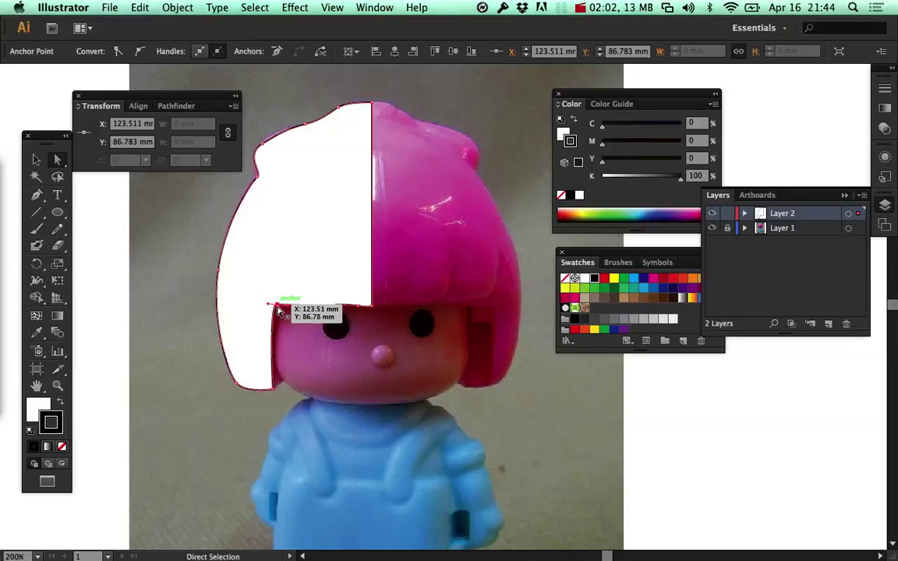
# - Try averaging the two inner-edge anchors of the left side lock on the Horizontal axis, and undo it
pyautogui.click(289, 408)
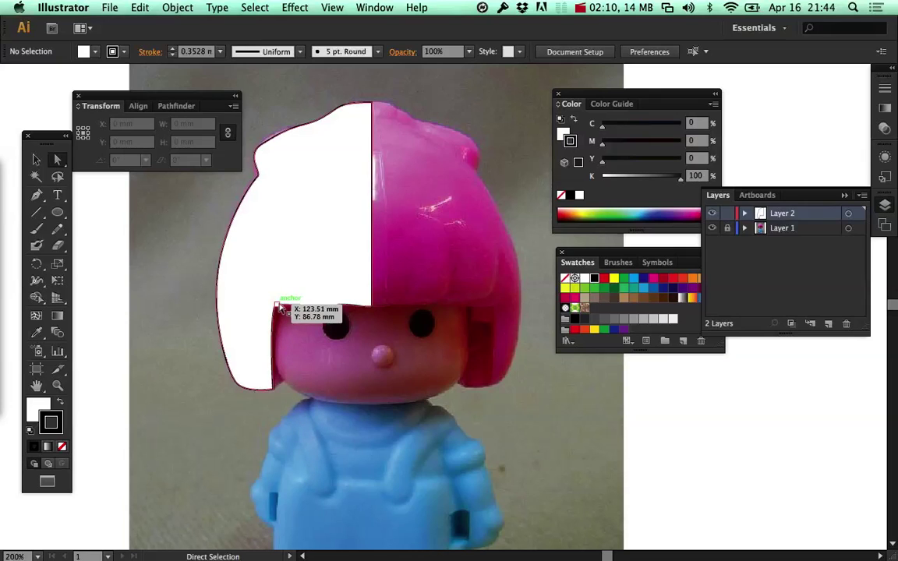
pyautogui.click(257, 296)
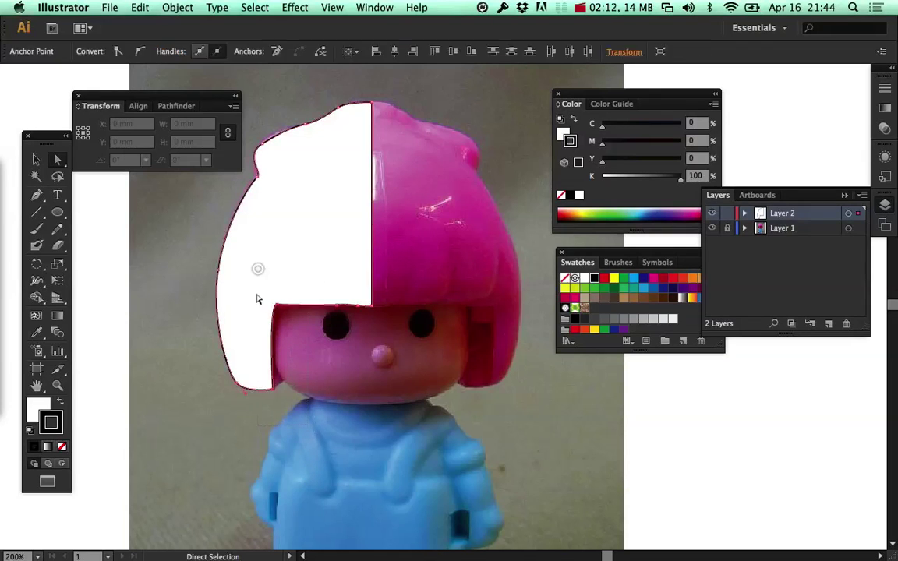
pyautogui.rightClick(279, 309)
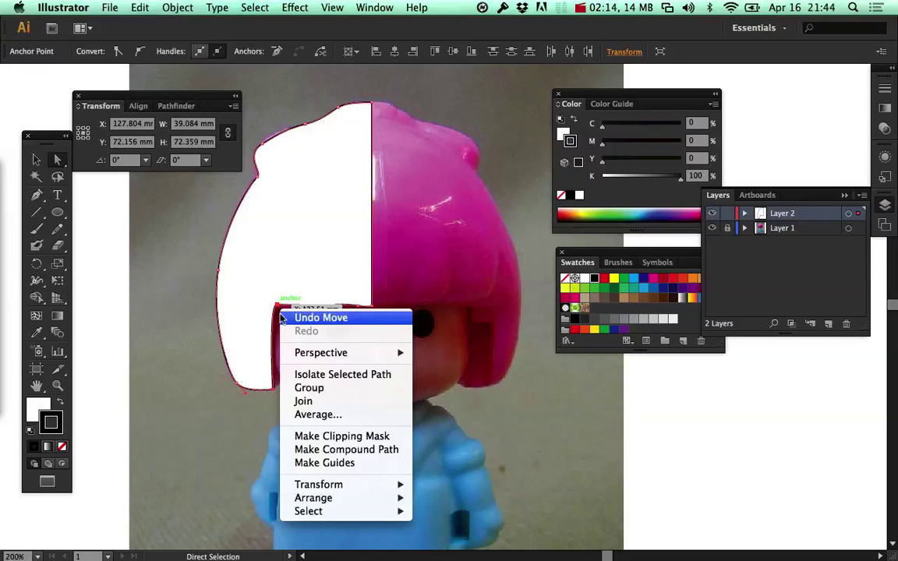
pyautogui.click(319, 414)
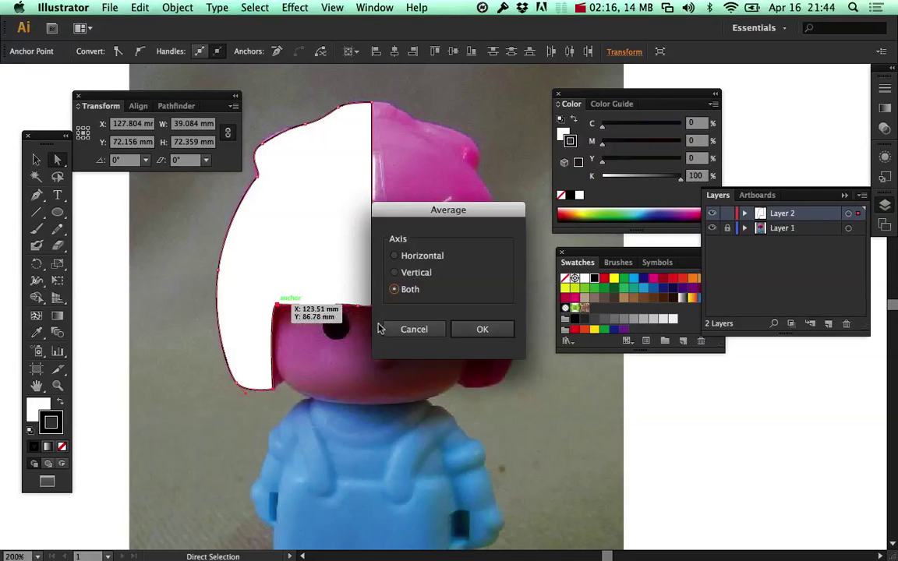
pyautogui.click(413, 275)
pyautogui.click(431, 257)
pyautogui.click(493, 330)
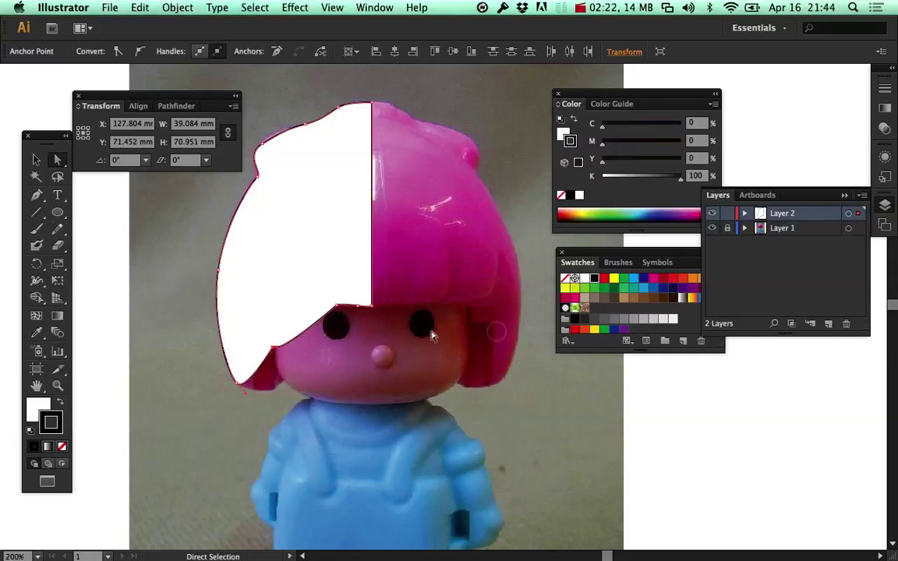
pyautogui.press('super+z')
# - Try averaging all anchors of the half-hair path on the Vertical axis, and undo it
pyautogui.rightClick(282, 307)
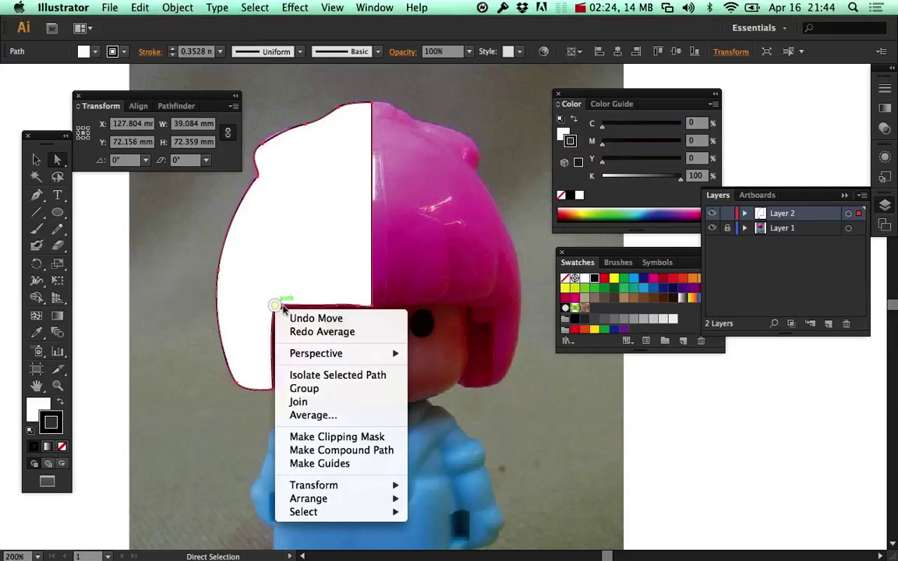
pyautogui.click(359, 413)
pyautogui.click(399, 273)
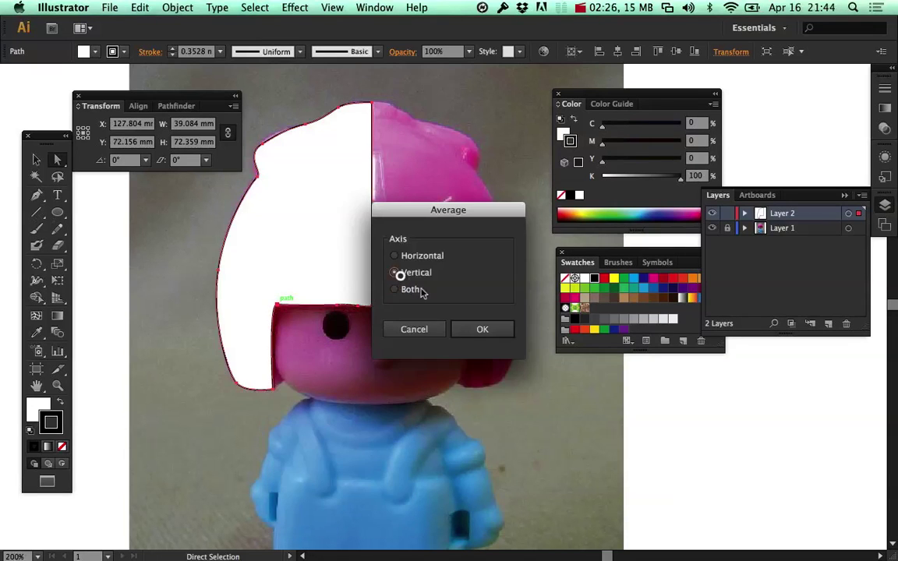
pyautogui.click(473, 331)
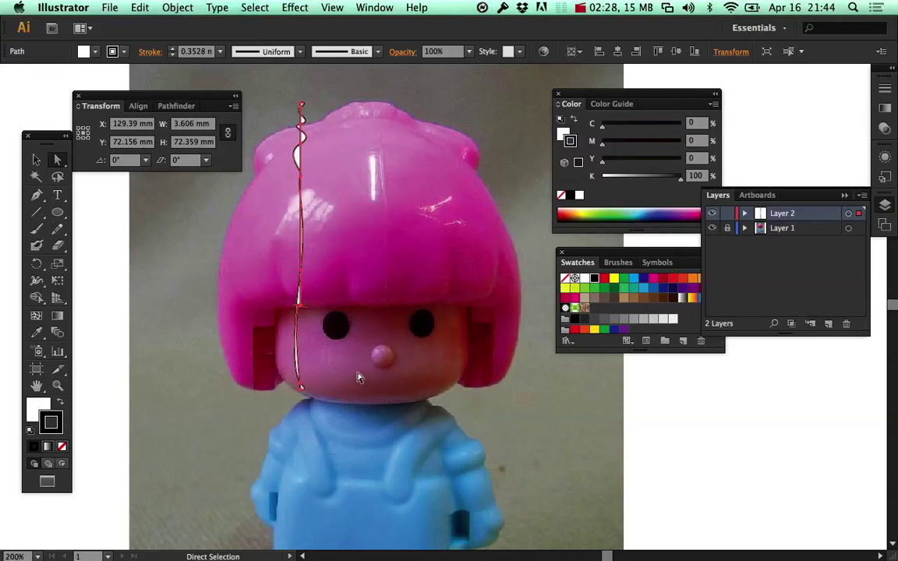
pyautogui.press('super+z')
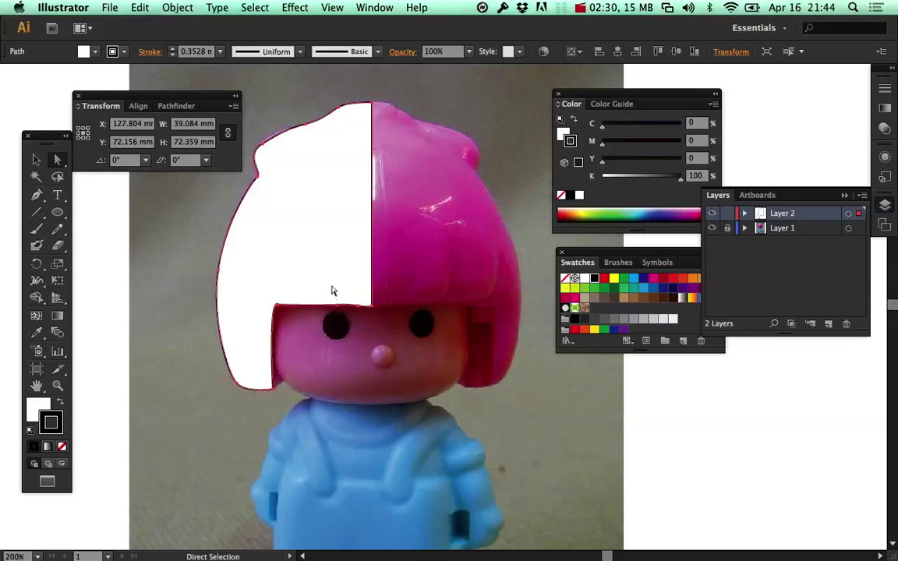
# - Reselect the side lock's two inner-edge anchors, repeat the Horizontal average on them, and undo it
pyautogui.click(304, 409)
pyautogui.moveTo(296, 307); pyautogui.dragTo(259, 269)
pyautogui.rightClick(279, 309)
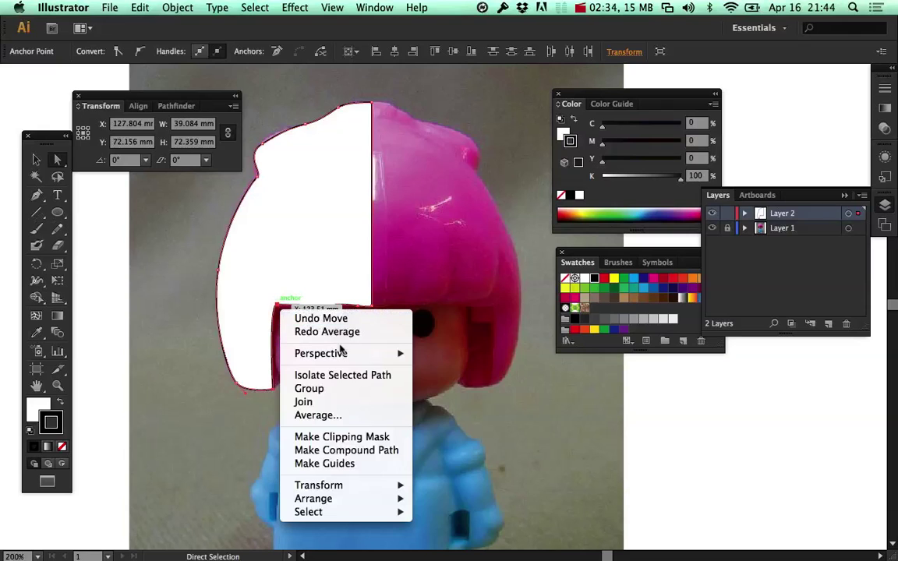
pyautogui.click(315, 416)
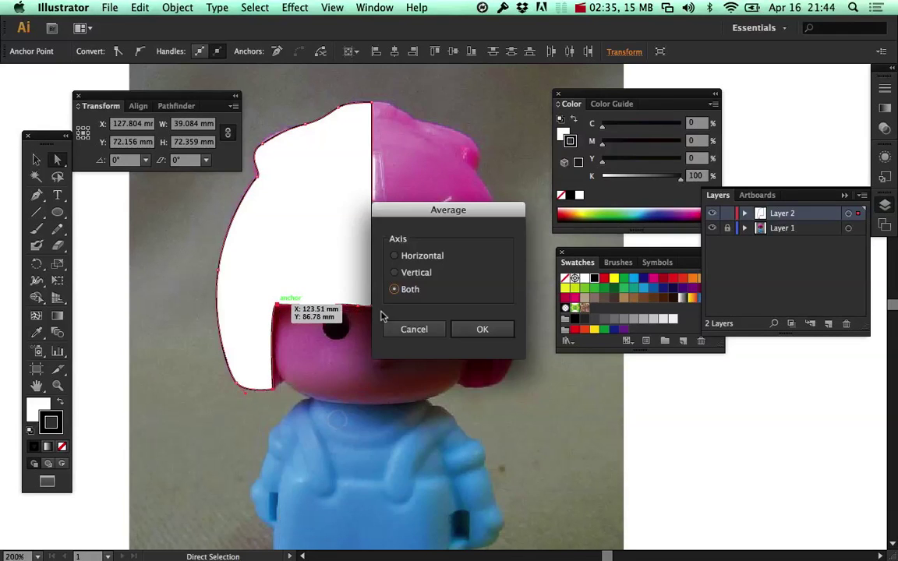
pyautogui.click(410, 256)
pyautogui.click(480, 327)
pyautogui.press('v')
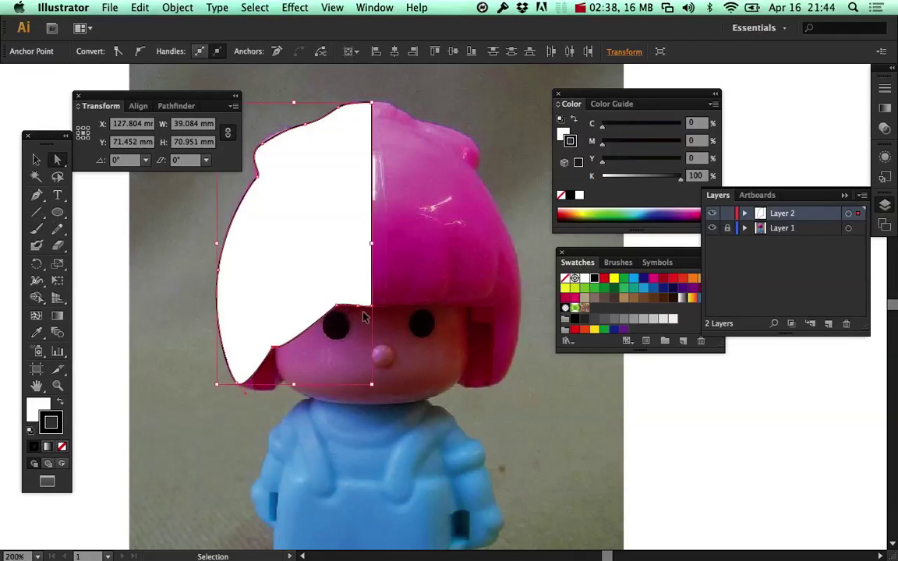
pyautogui.hotkey('ctrl', 'z')
# - Align the two inner-edge anchors of the left side lock by averaging them on the Vertical axis
pyautogui.press('a')
pyautogui.rightClick(275, 305)
pyautogui.press('Escape')
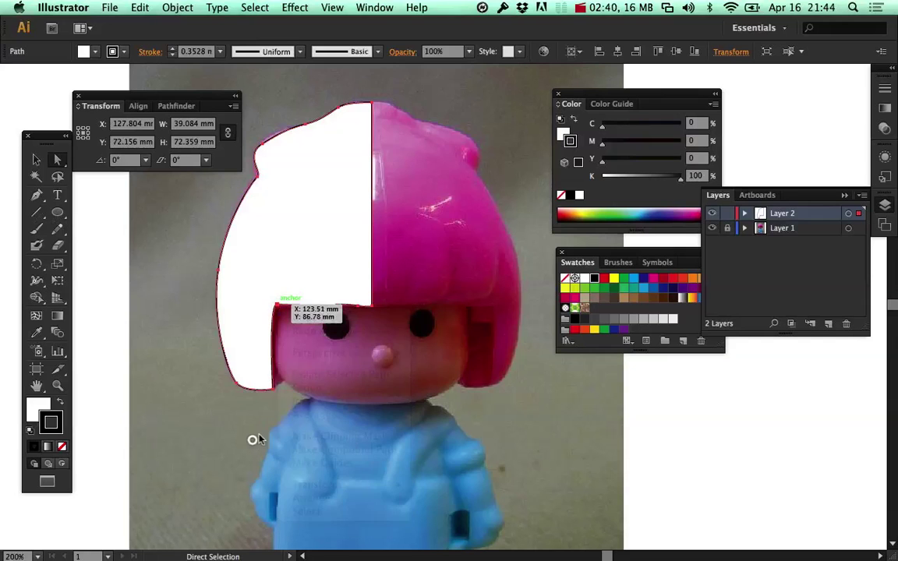
pyautogui.click(262, 277)
pyautogui.rightClick(278, 307)
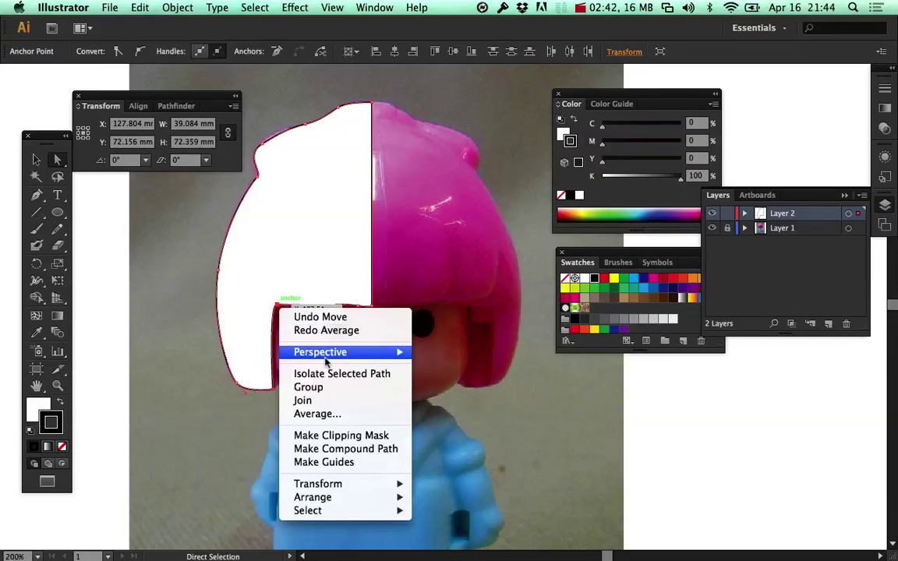
pyautogui.click(329, 414)
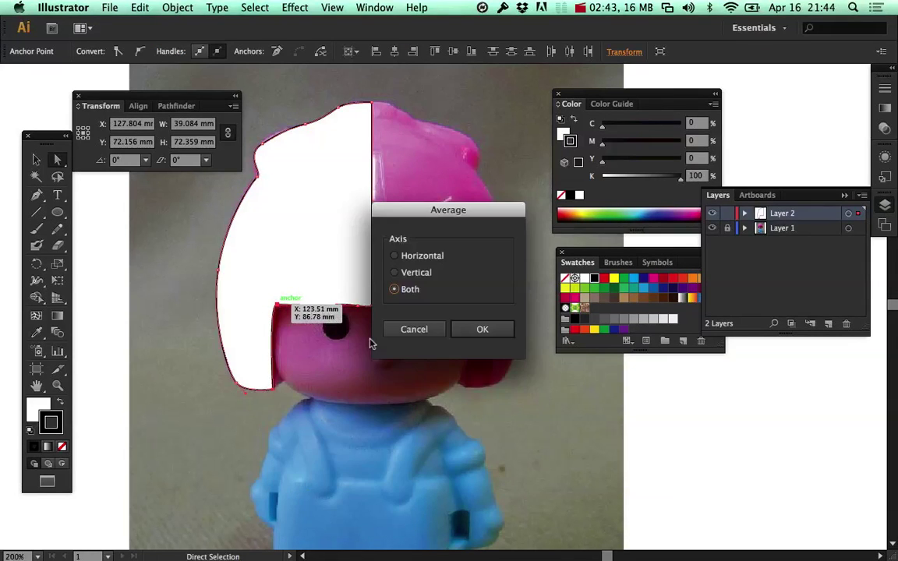
pyautogui.click(410, 272)
pyautogui.click(467, 333)
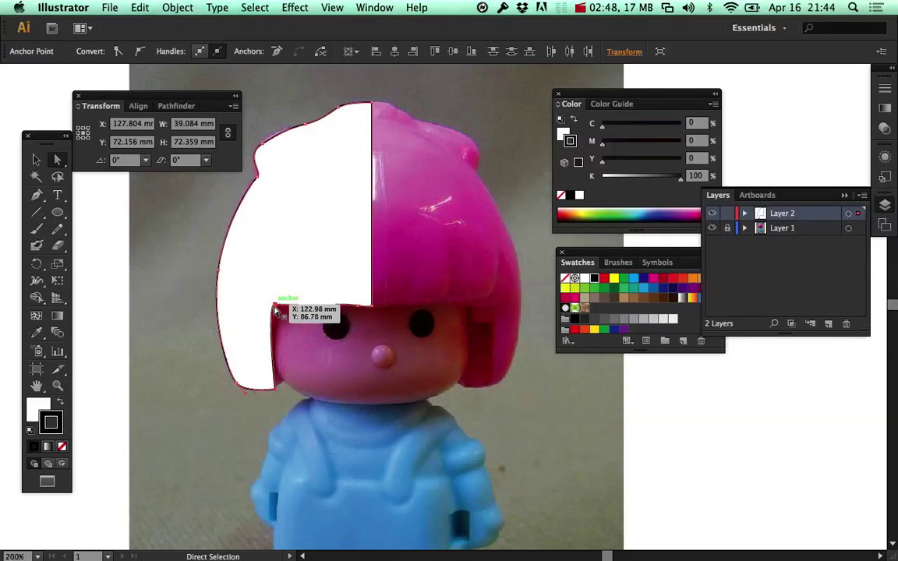
# - Convert the side lock's upper inner anchor, where it meets the fringe, to a corner point using the Convert Anchor Point tool
pyautogui.click(315, 345)
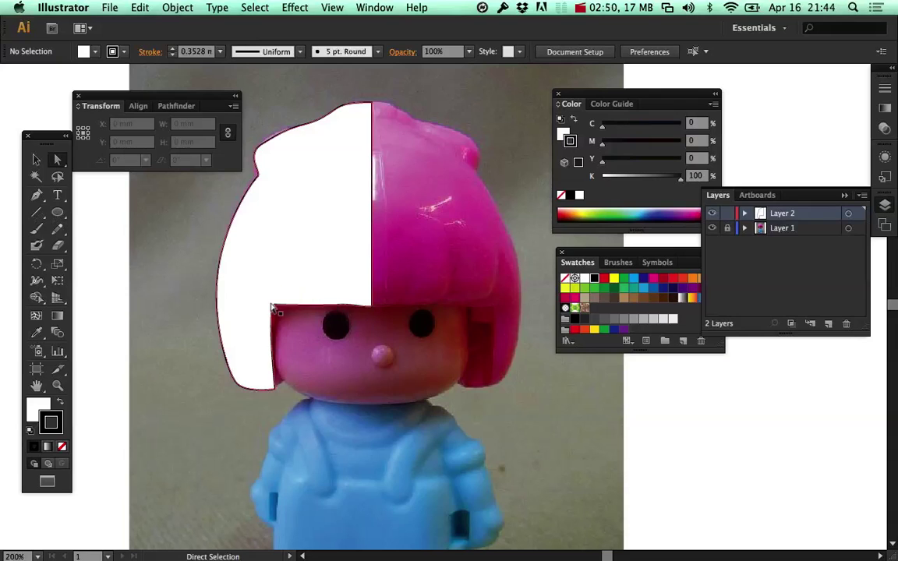
pyautogui.click(278, 311)
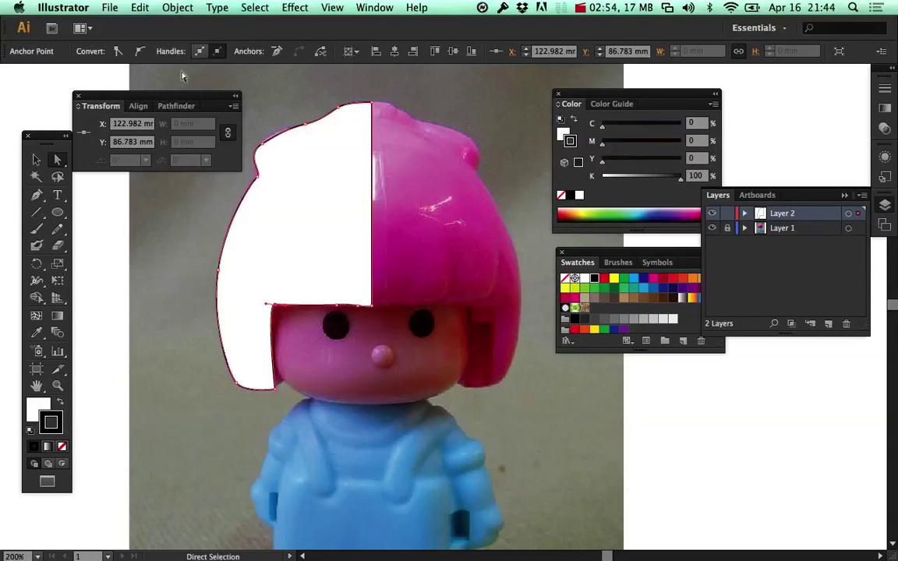
pyautogui.click(118, 52)
pyautogui.click(37, 198)
pyautogui.moveTo(41, 205); pyautogui.dragTo(77, 245)
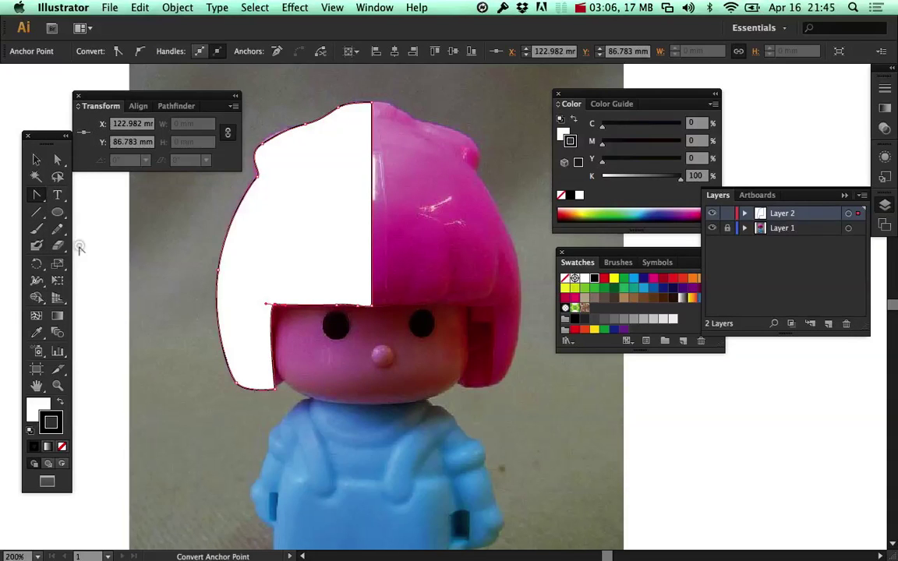
pyautogui.click(277, 307)
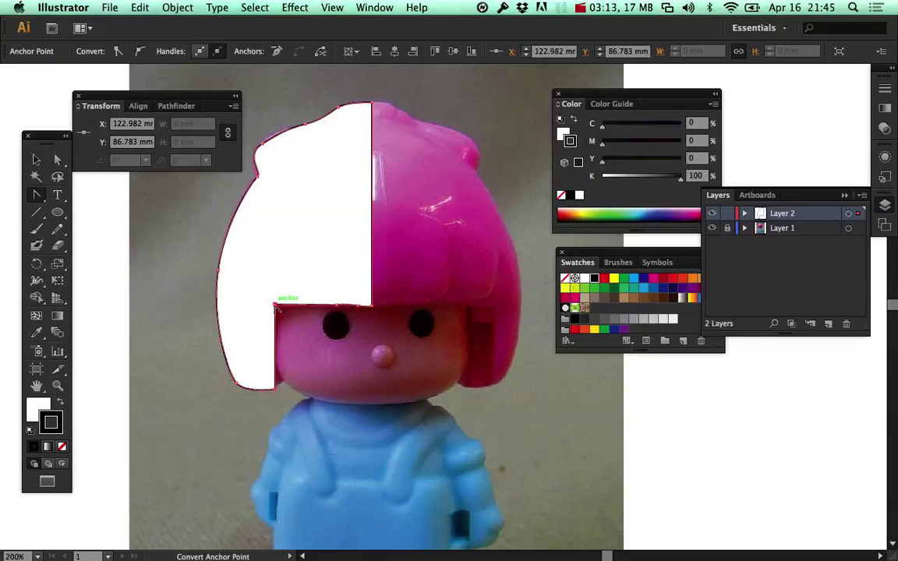
# - Try pulling curve handles out of the side lock's upper inner corner anchor, and undo it
pyautogui.click(248, 274)
pyautogui.click(566, 454)
pyautogui.moveTo(277, 307); pyautogui.dragTo(305, 257)
pyautogui.press('super+z')
# - Duplicate the half-hair path horizontally over the other side of the doll's head, at an X position of about 171 mm
pyautogui.press('v')
pyautogui.moveTo(306, 263); pyautogui.dragTo(480, 263)
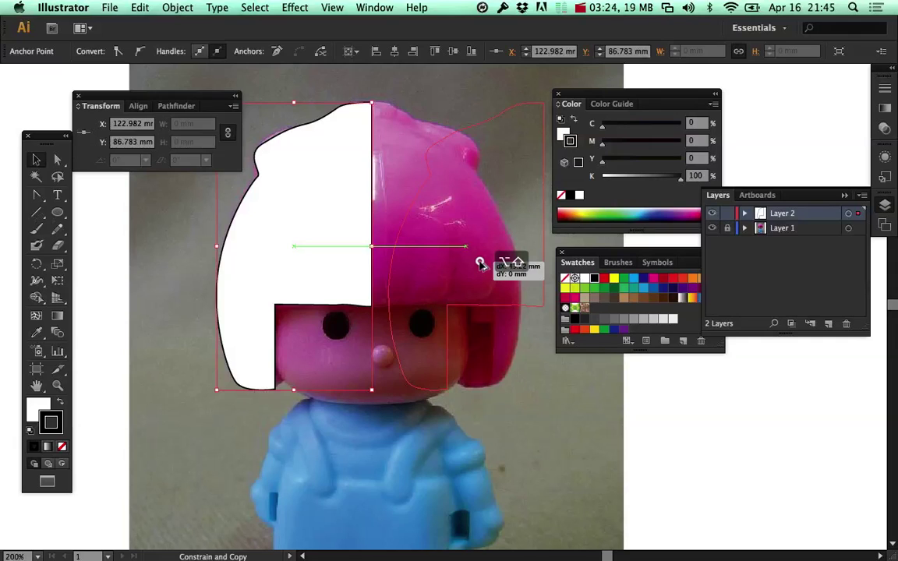
pyautogui.moveTo(480, 264); pyautogui.dragTo(480, 265)
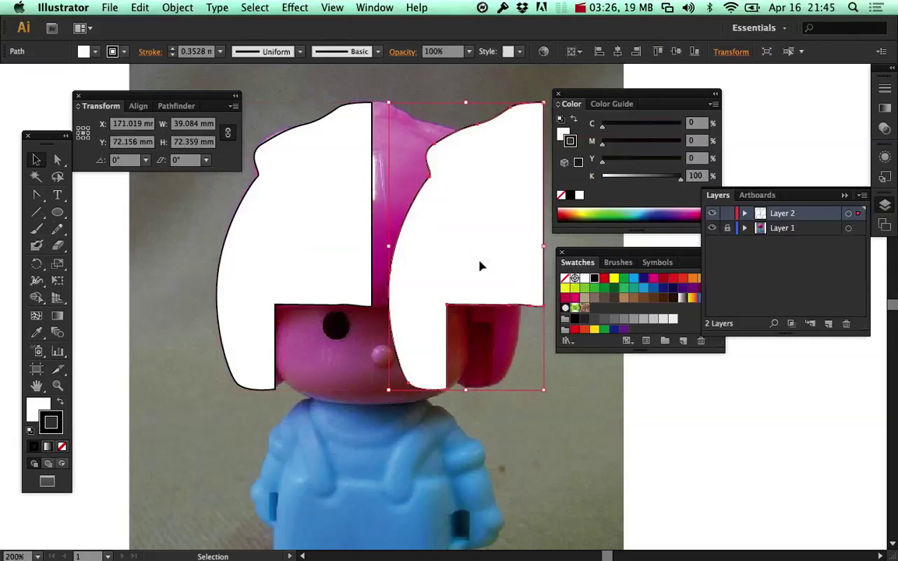
# - Reflect the duplicated half-hair path across the Vertical axis
pyautogui.rightClick(480, 267)
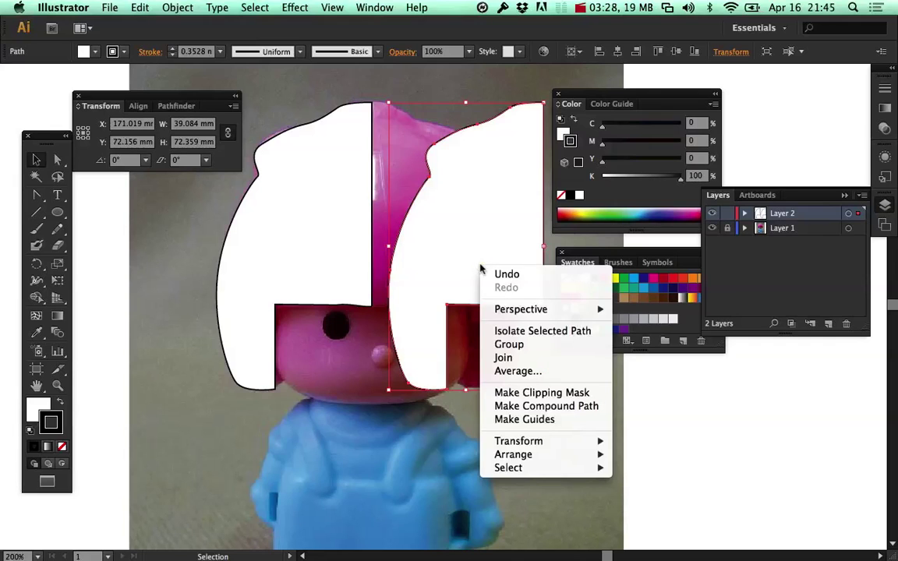
pyautogui.moveTo(546, 442)
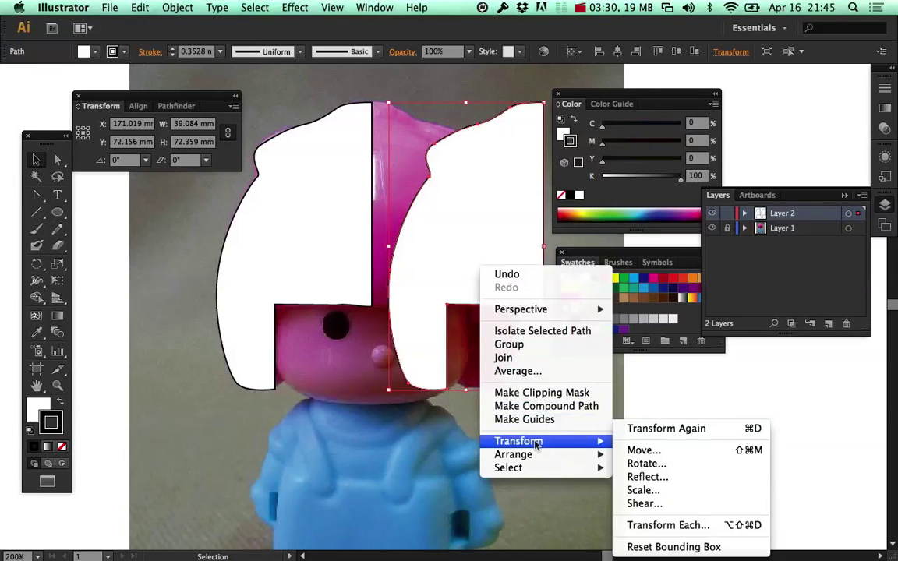
pyautogui.click(657, 478)
pyautogui.moveTo(440, 164); pyautogui.dragTo(204, 249)
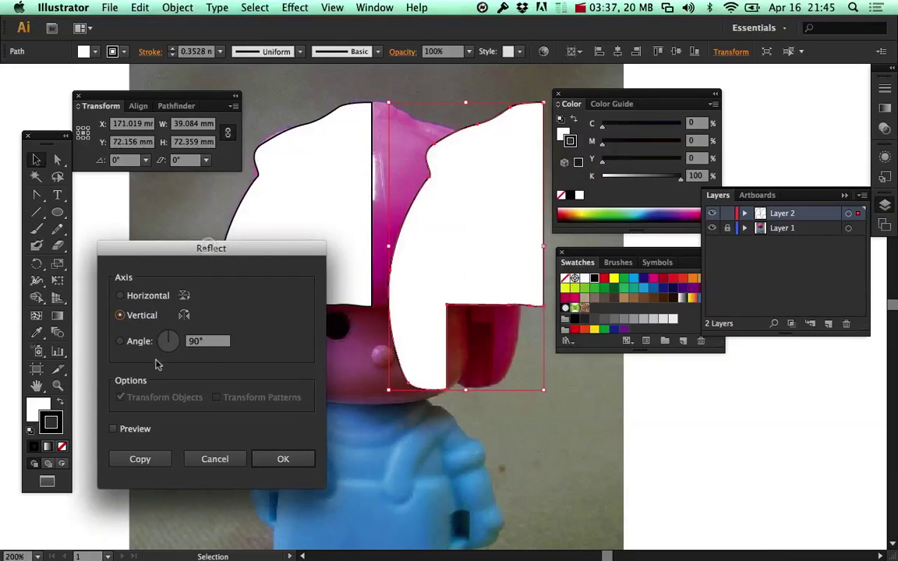
pyautogui.click(121, 430)
pyautogui.click(295, 459)
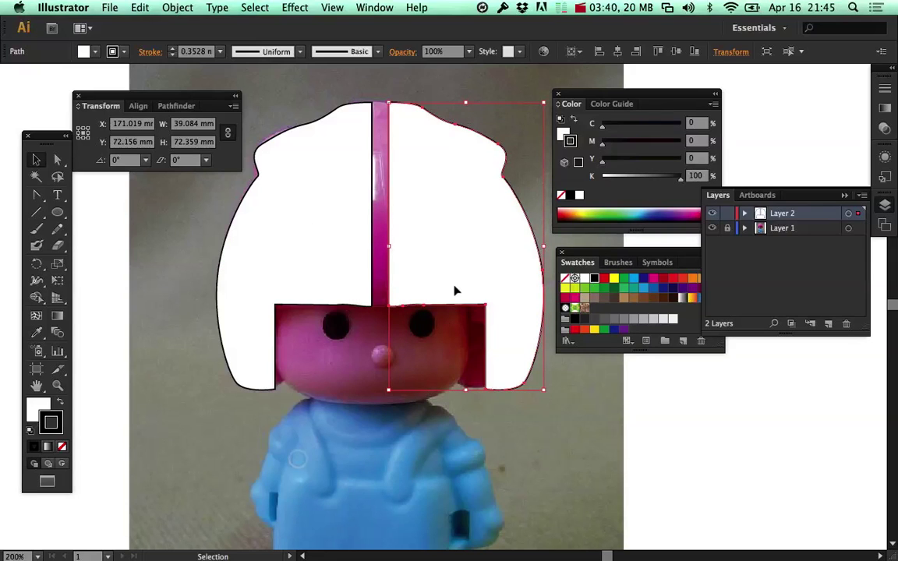
# - Shift the mirrored half until it slightly overlaps the original at the centre, and unite both halves into one hair shape
pyautogui.moveTo(447, 271); pyautogui.dragTo(428, 272)
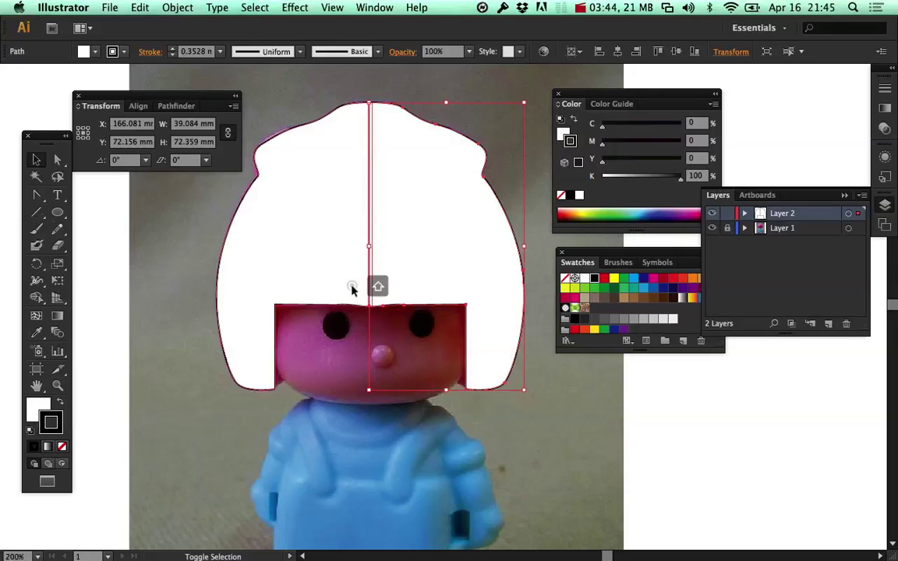
pyautogui.keyDown('shift'); pyautogui.click(352, 288); pyautogui.keyUp('shift')
pyautogui.click(175, 107)
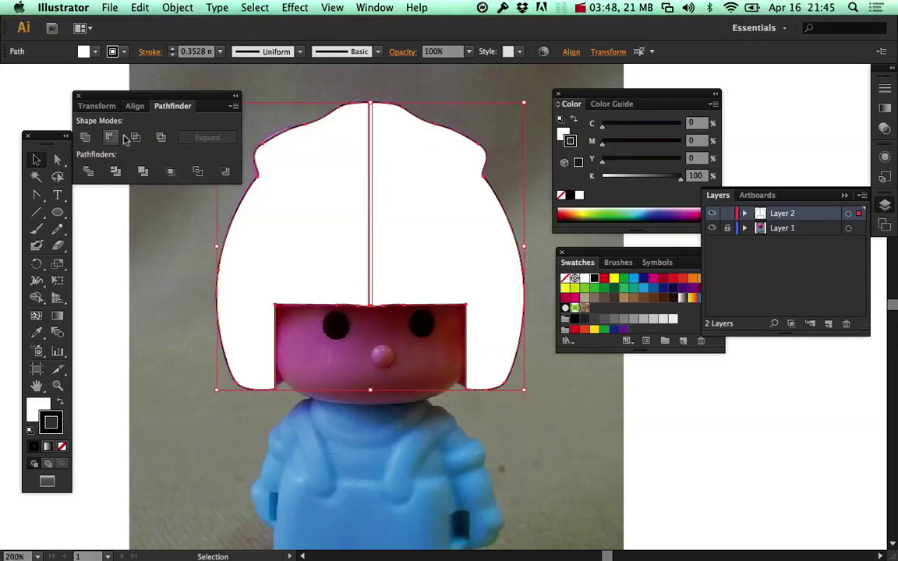
pyautogui.click(84, 138)
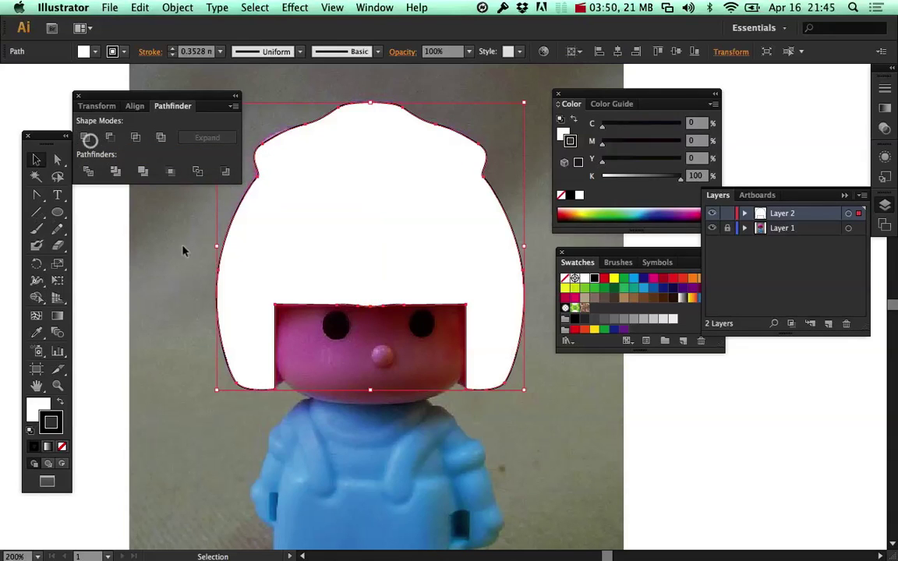
pyautogui.click(655, 442)
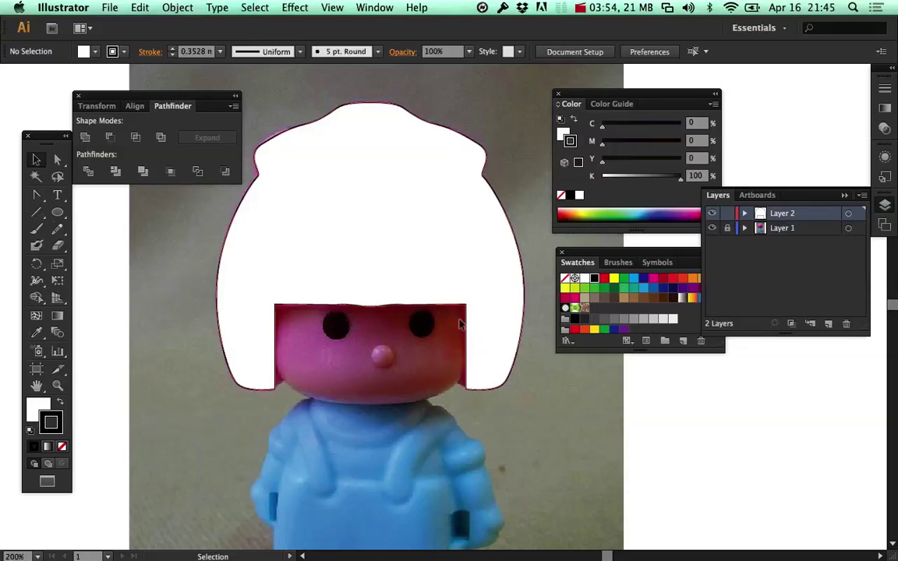
# - Move the photo's Layer 1 above Layer 2 and unlock it
pyautogui.click(791, 227)
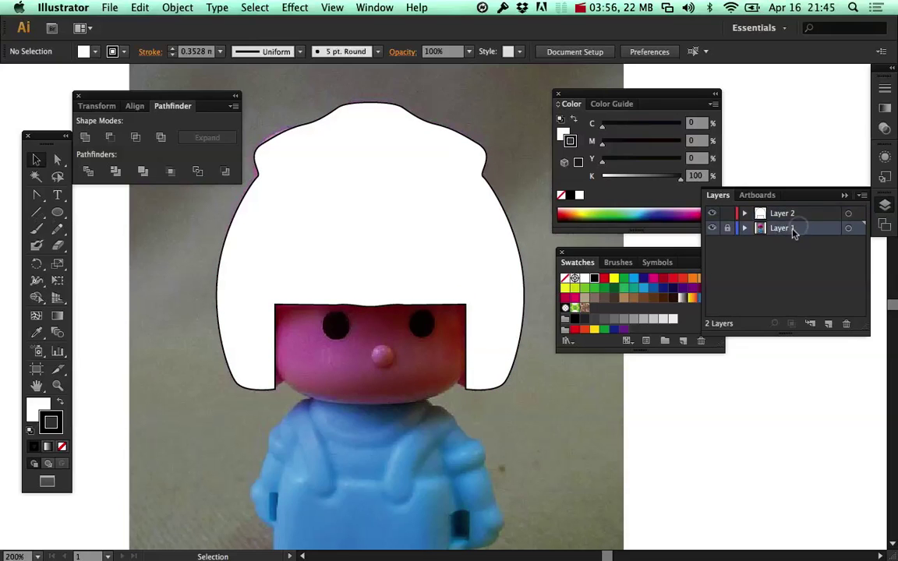
pyautogui.moveTo(793, 228); pyautogui.dragTo(792, 206)
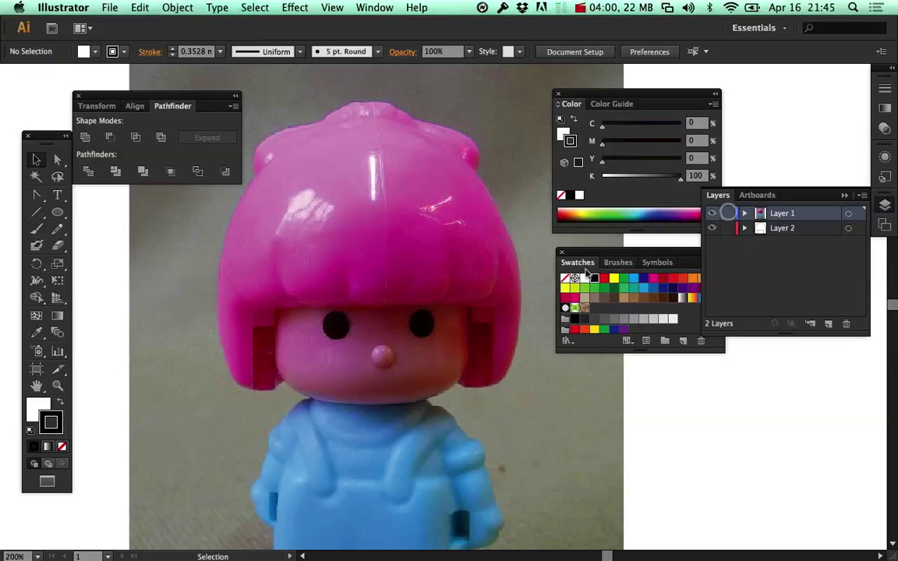
# - Set the doll photo's opacity to 30% and lock Layer 1
pyautogui.click(508, 286)
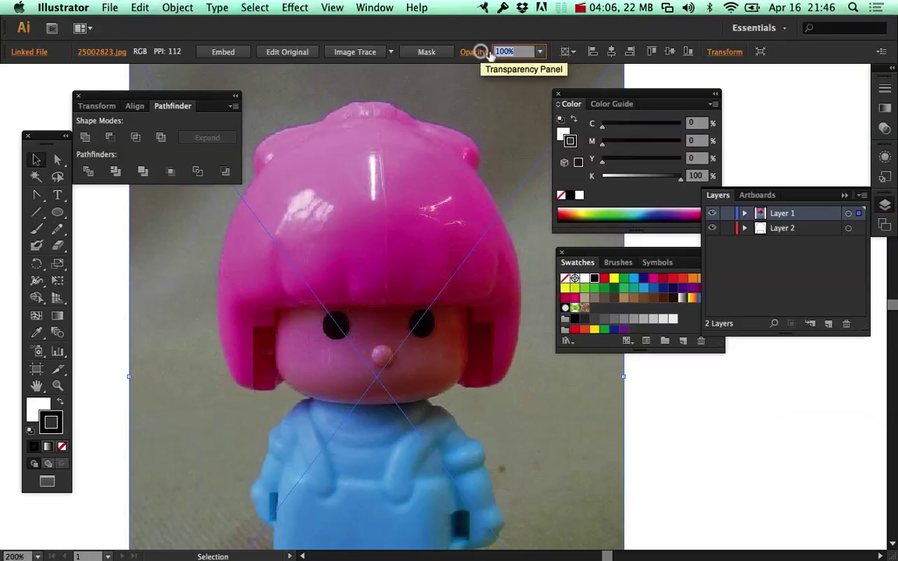
pyautogui.click(508, 51)
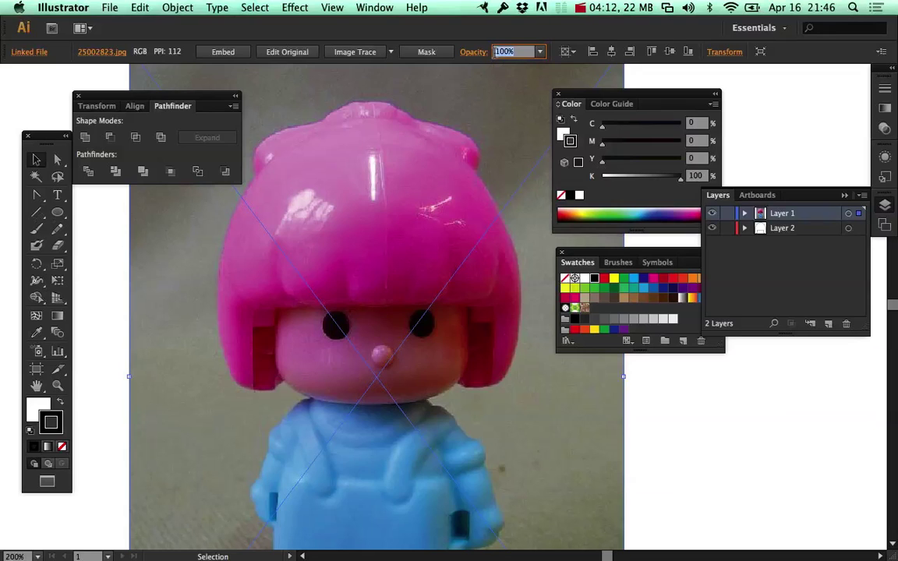
pyautogui.write('30')
pyautogui.press('Return')
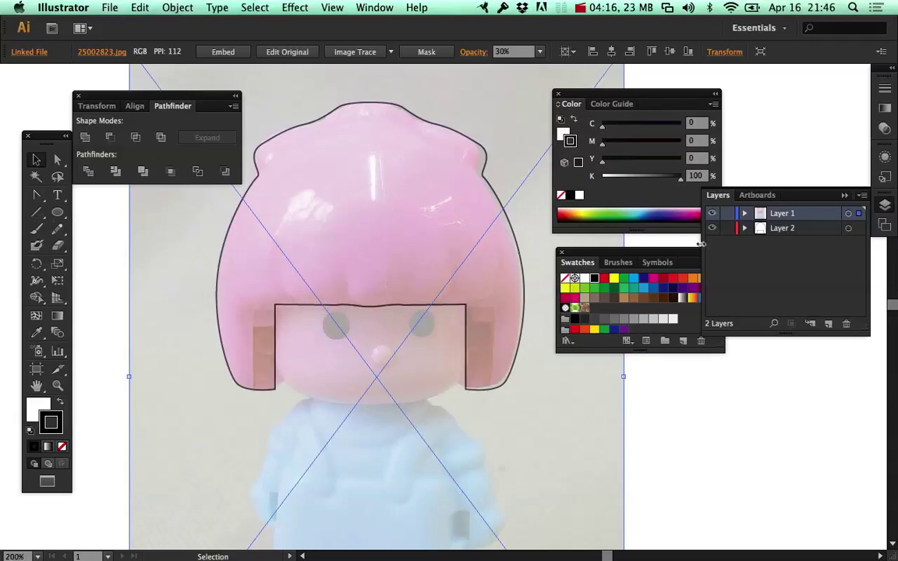
pyautogui.click(726, 213)
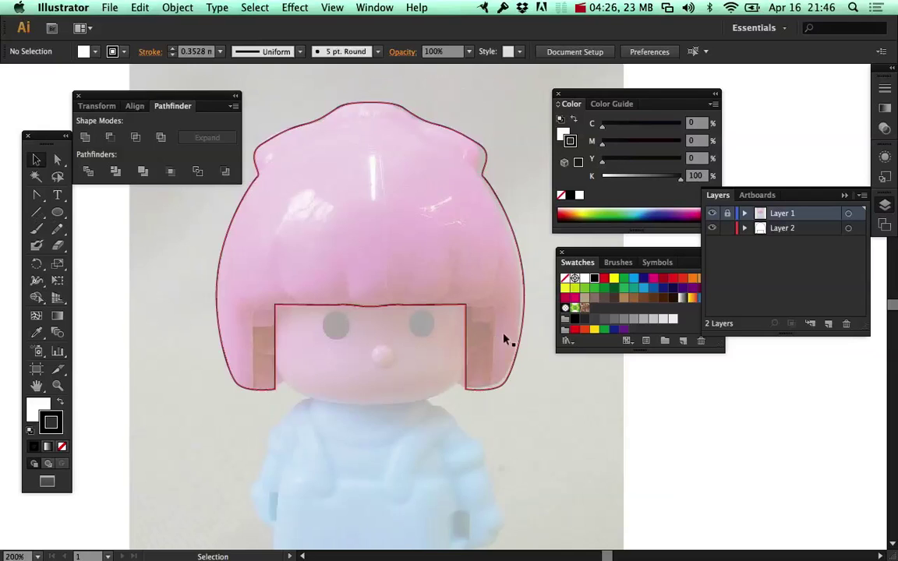
pyautogui.scroll(-5, 483, 319)
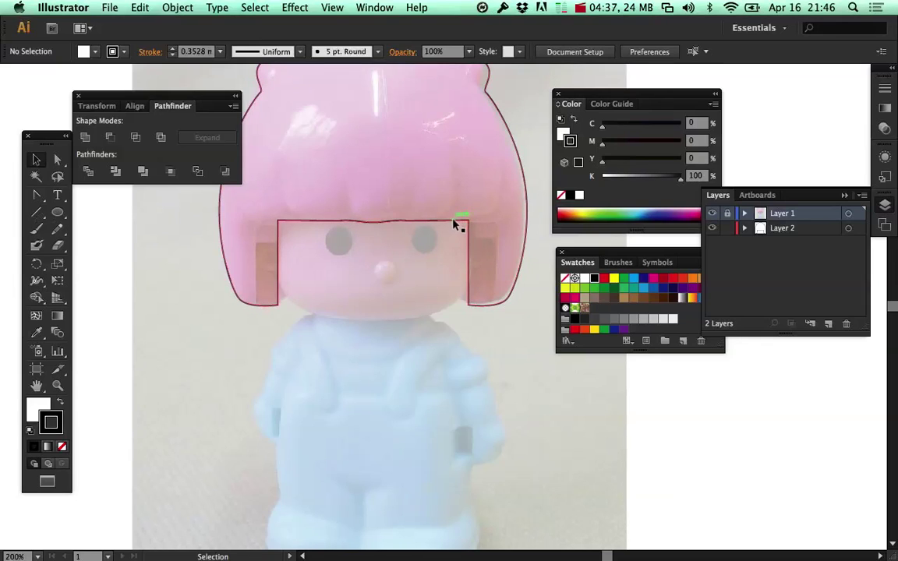
pyautogui.click(605, 6)
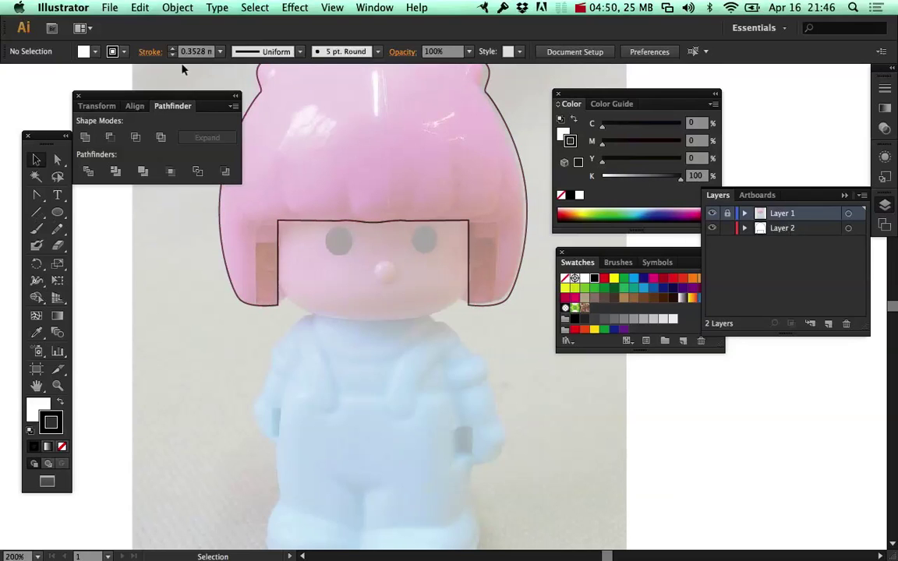
pyautogui.click(113, 6)
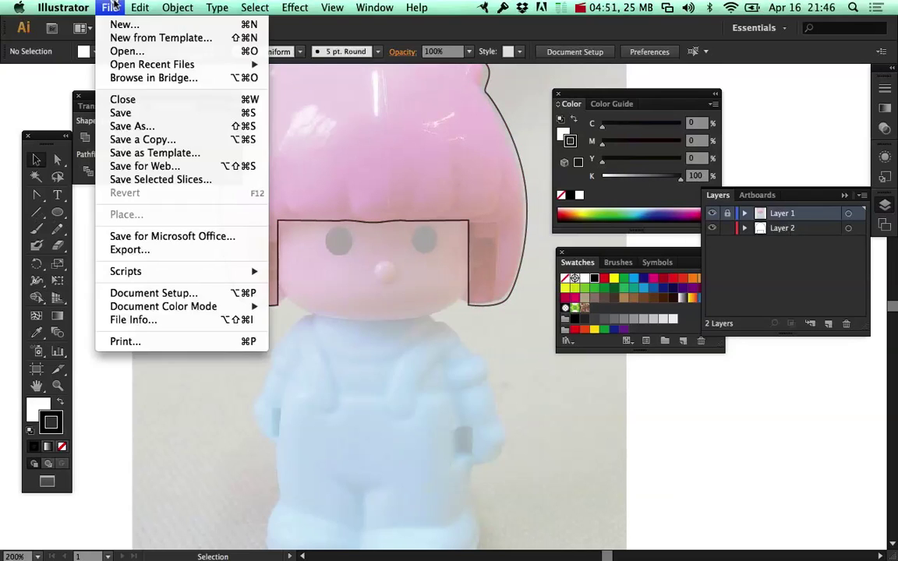
pyautogui.click(156, 113)
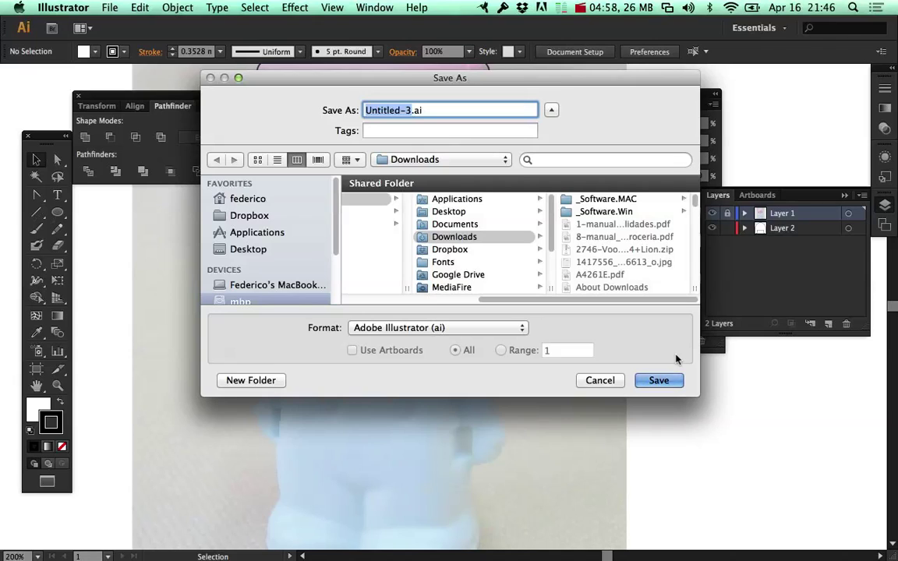
pyautogui.click(600, 381)
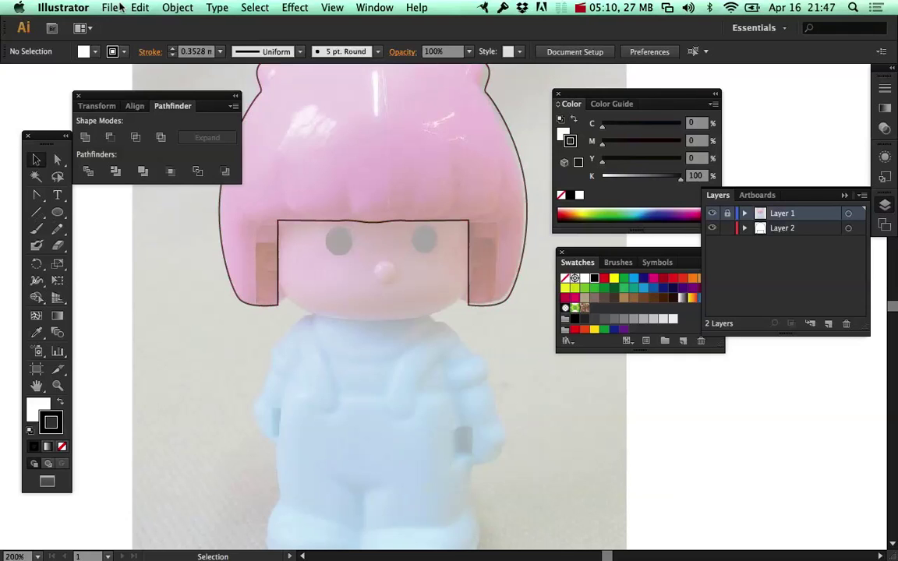
# - Start saving the document as a new file, clear the default name, and choose the Desktop folder as its location
pyautogui.press('super+shift+s')
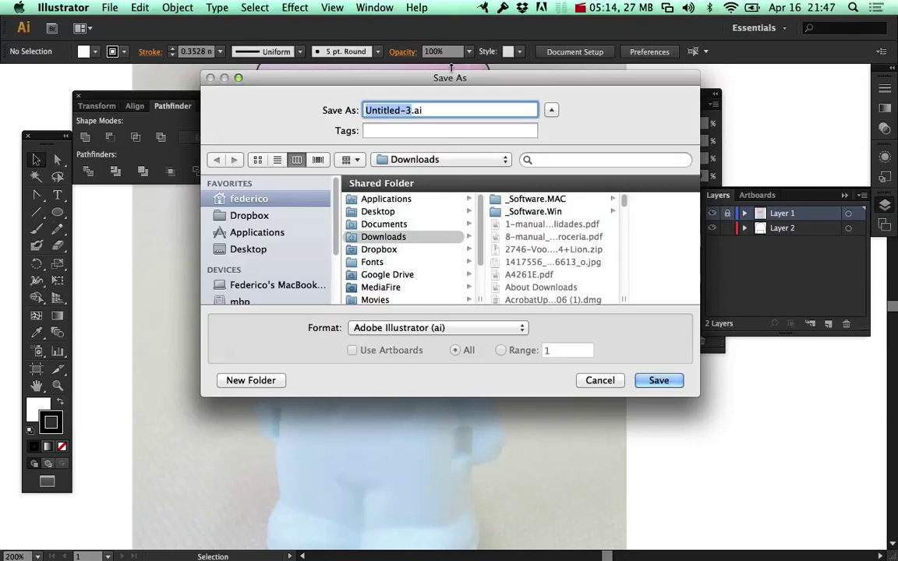
pyautogui.write('p')
pyautogui.press('BackSpace')
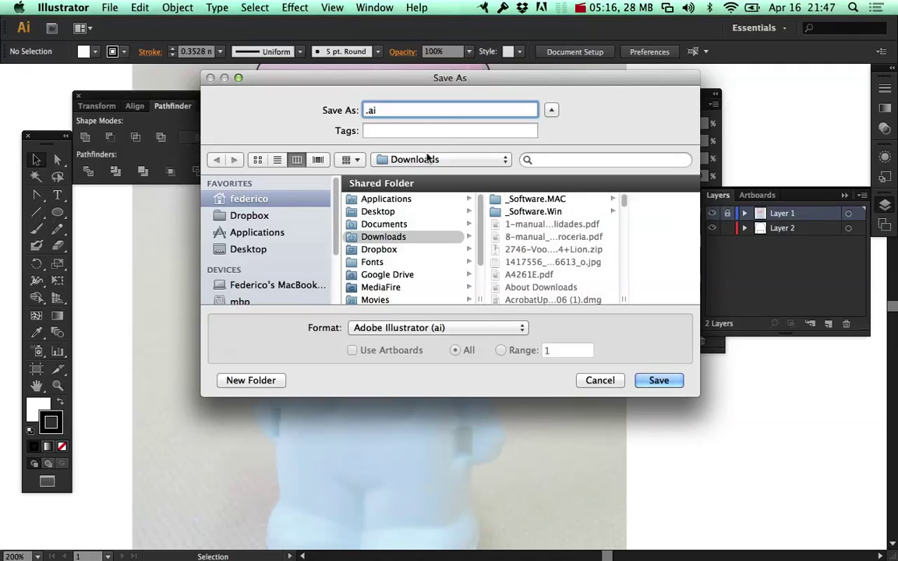
pyautogui.click(388, 213)
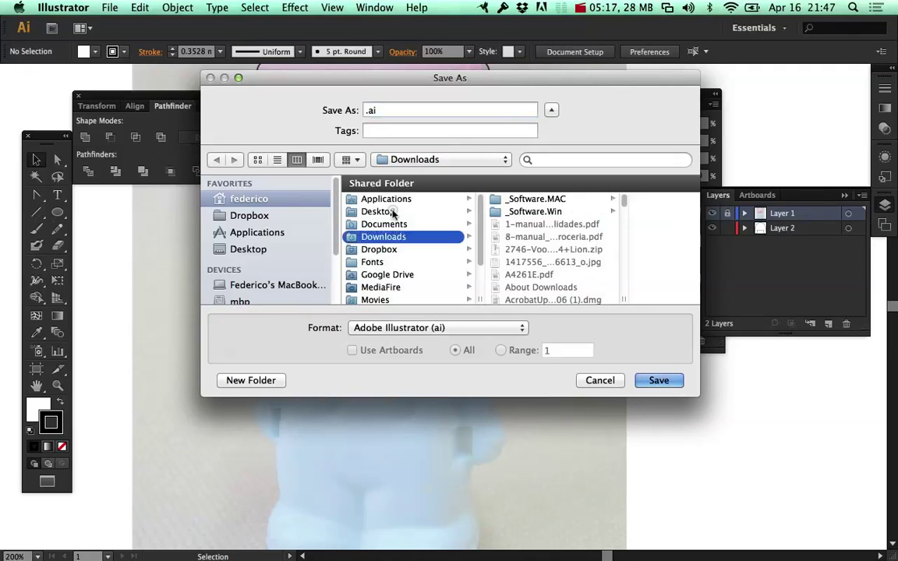
# - Name the file KOCH - Pinypon.ai and save it in Adobe Illustrator format with linked files included
pyautogui.click(365, 110)
pyautogui.write('KOCH -')
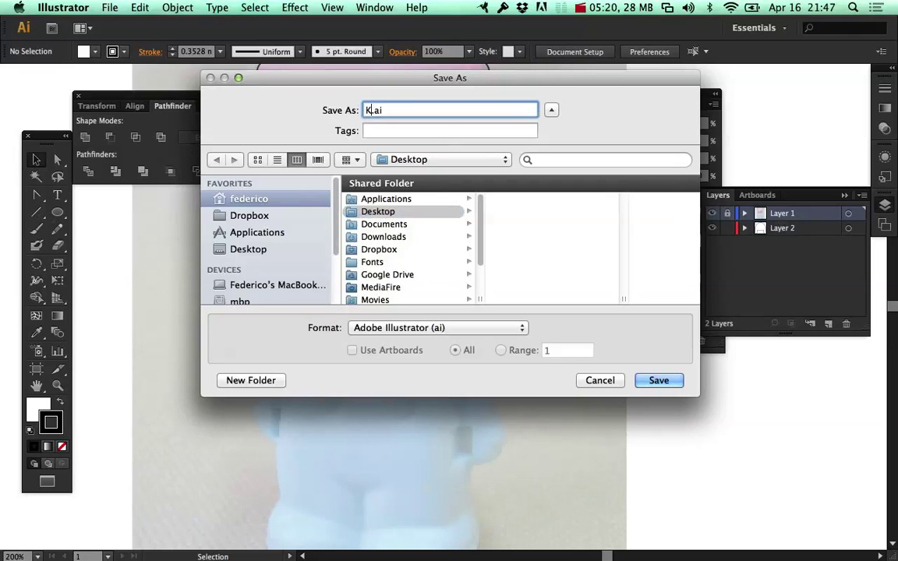
pyautogui.write(' Pinipon')
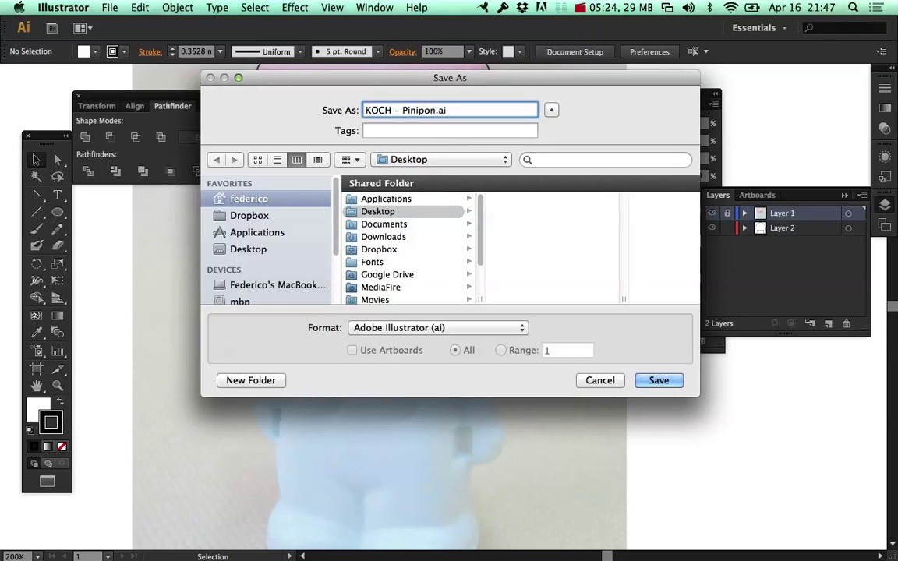
pyautogui.press('Left')
pyautogui.press('Left')
pyautogui.press('Left')
pyautogui.press('Left')
pyautogui.press('Delete')
pyautogui.write('y')
pyautogui.press('Return')
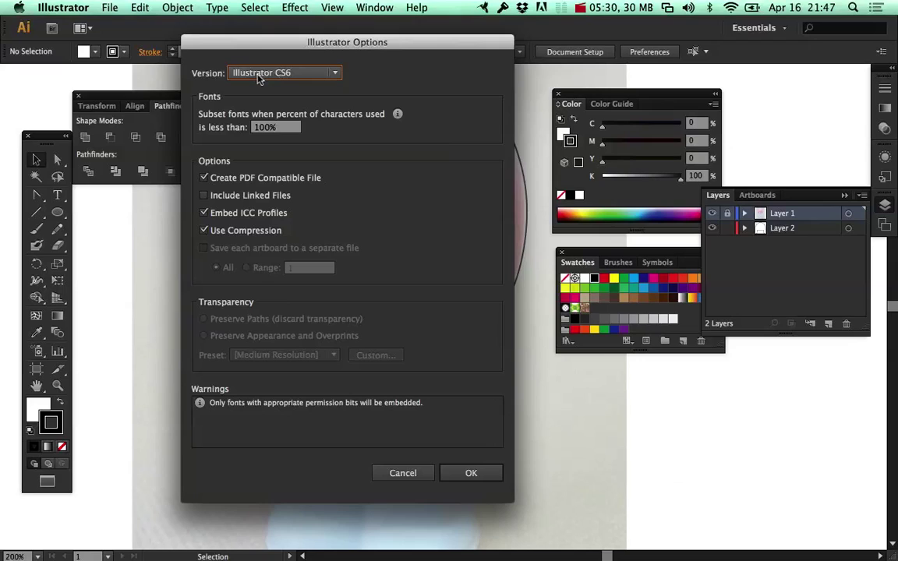
pyautogui.click(268, 202)
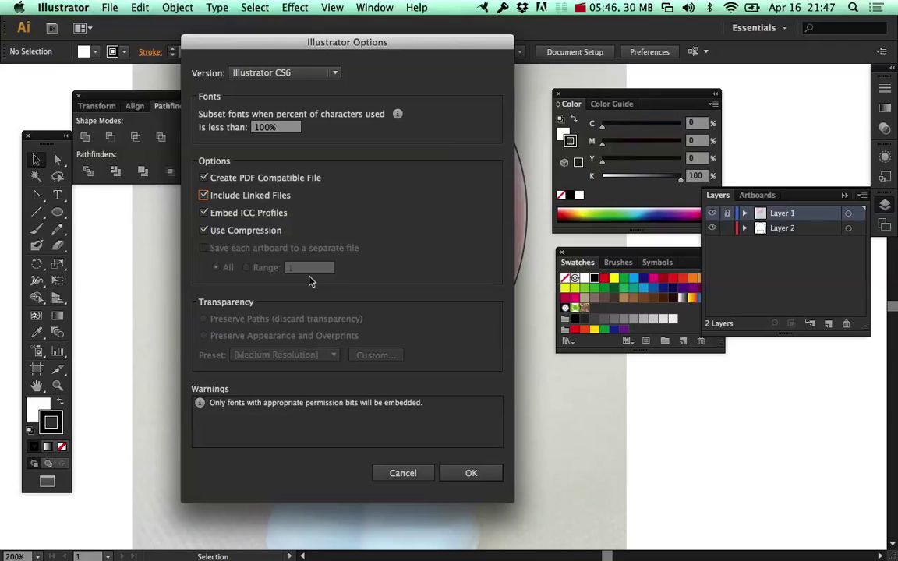
pyautogui.press('Return')
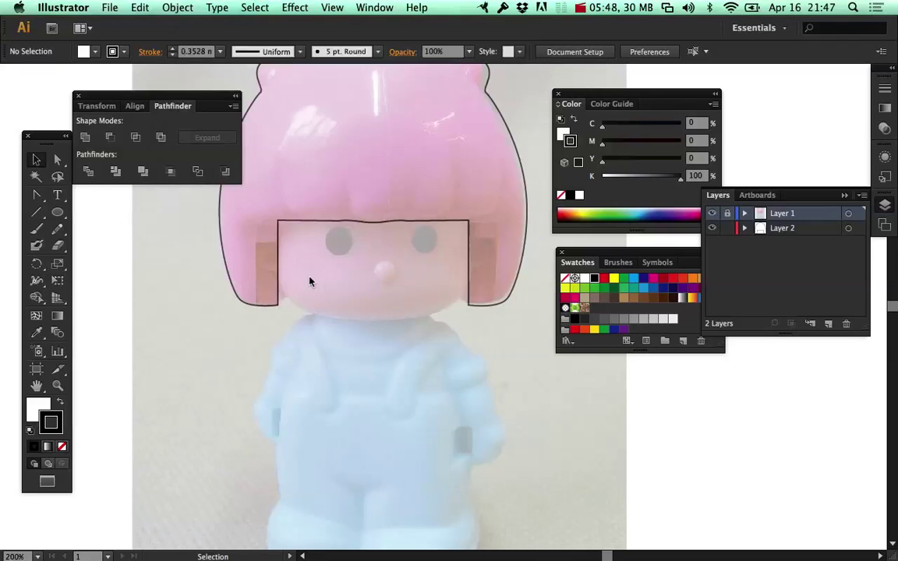